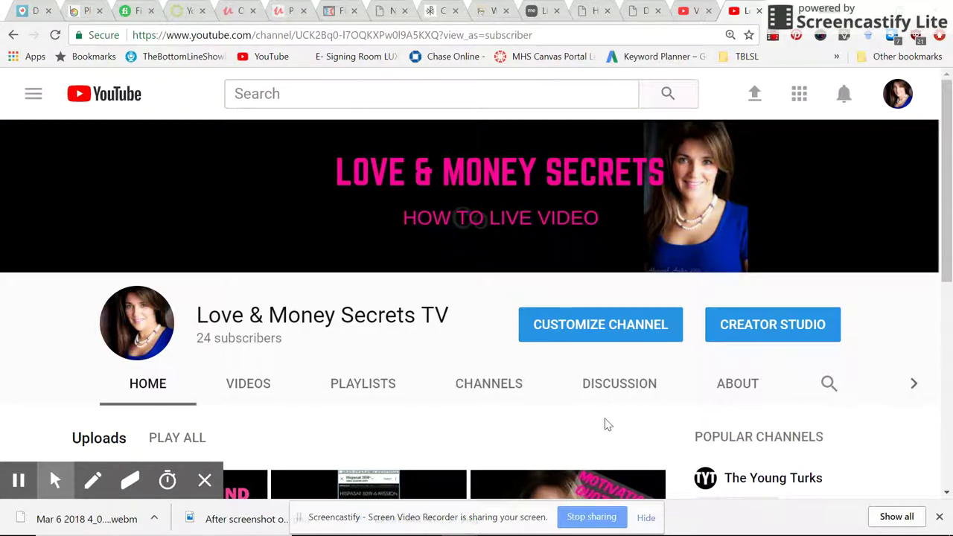
Step: Check the quote image in BeFunky, then return to YouTube's Video Manager list of 67 videos
{"action": "left_click", "coordinate": [88, 14]}
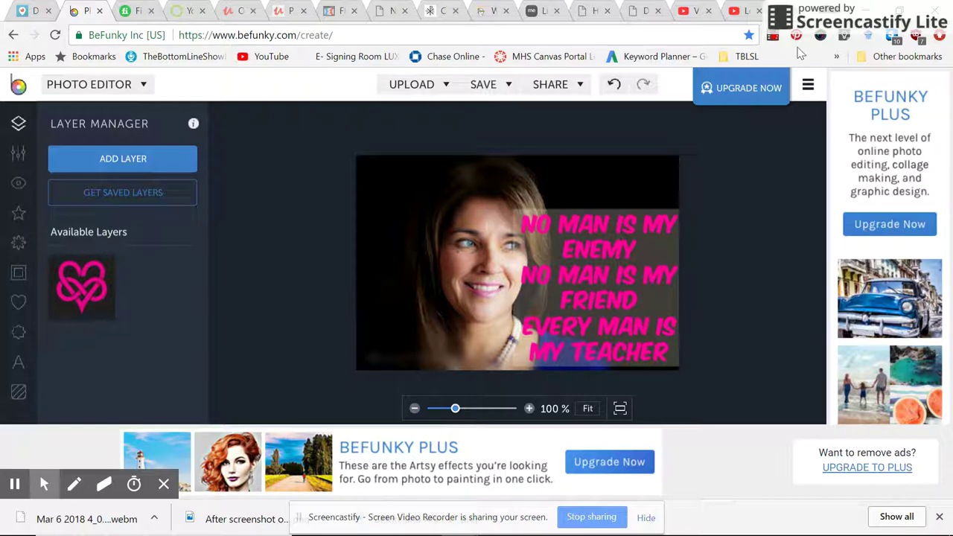
{"action": "left_click", "coordinate": [694, 13]}
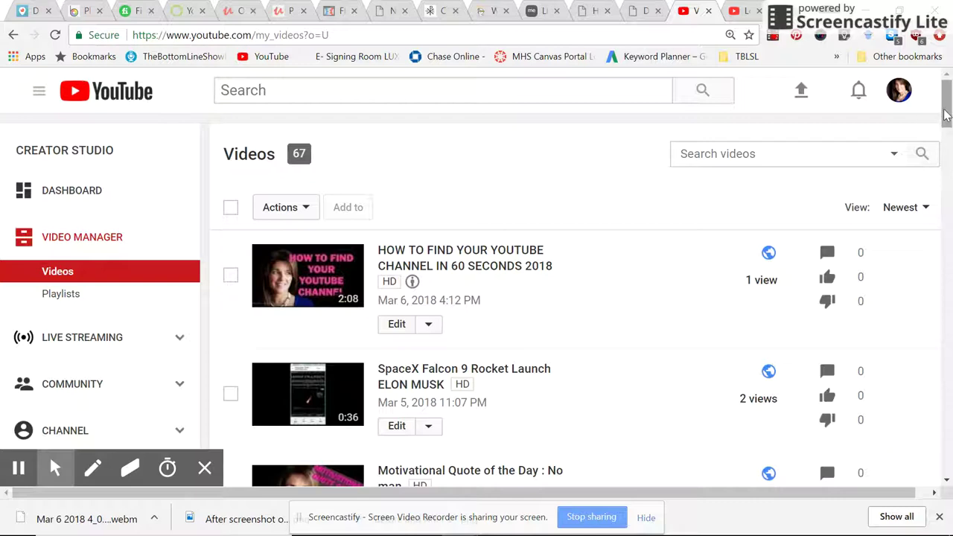
Step: Scroll the Videos list and back up, then bring the LILLIAN LIVE PowerPoint deck forward
{"action": "left_click_drag", "start_coordinate": [946, 114], "coordinate": [946, 128]}
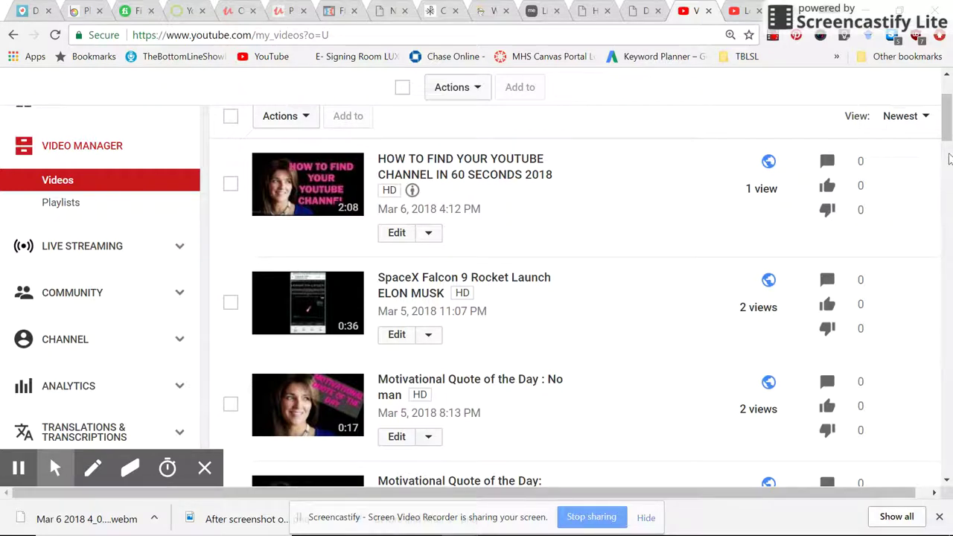
{"action": "scroll", "coordinate": [948, 107], "scroll_direction": "up", "scroll_amount": 2}
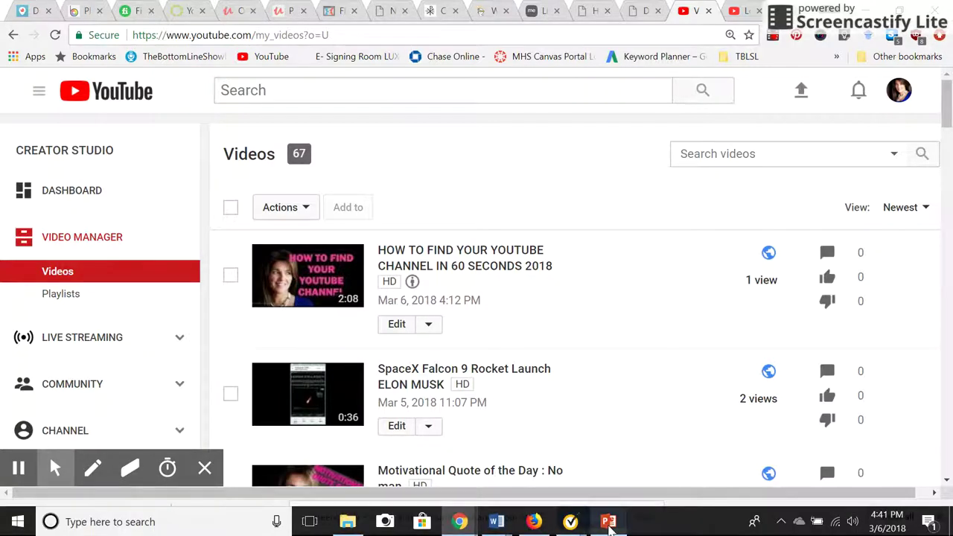
{"action": "left_click", "coordinate": [608, 526]}
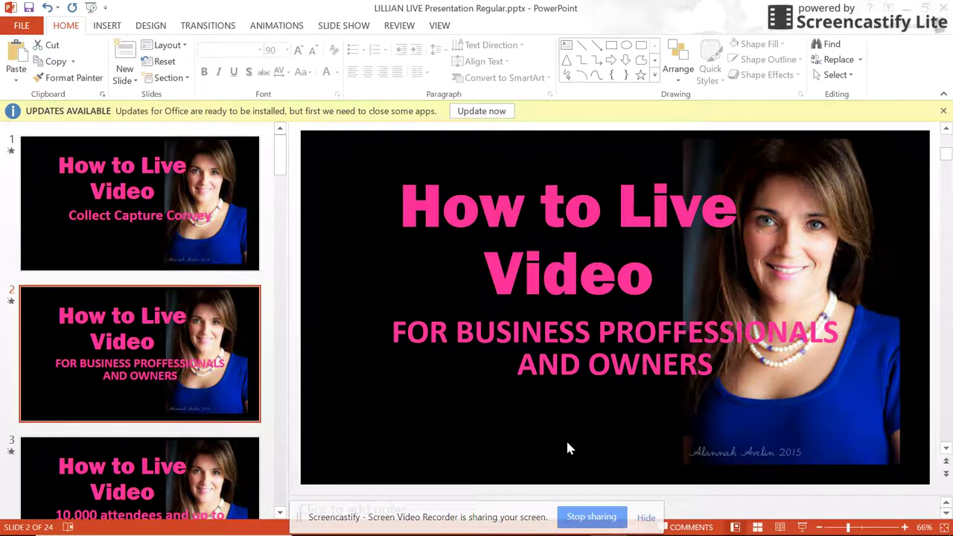
Step: Select slide 1, the 'How to Live Video' title slide, for editing
{"action": "left_click", "coordinate": [153, 242]}
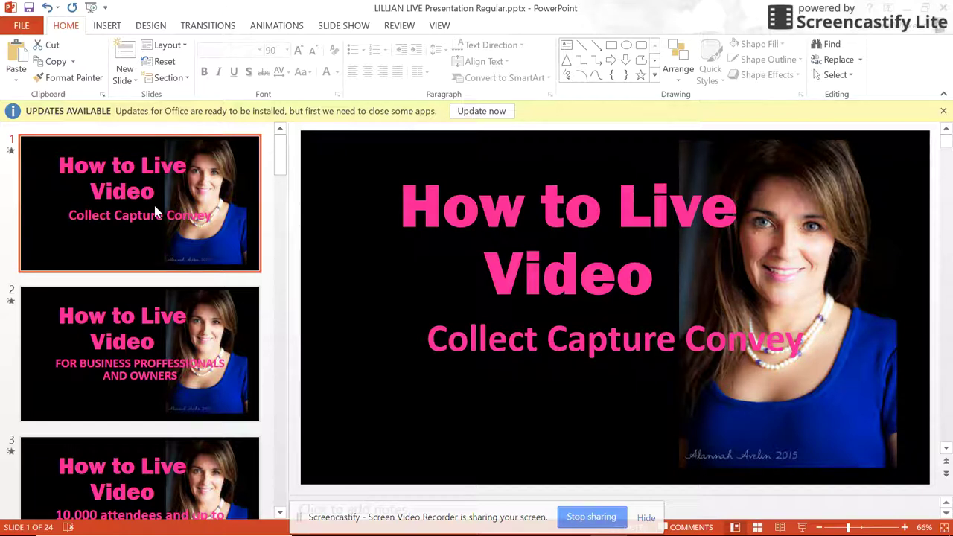
Step: Duplicate slide 1 as a new slide 2
{"action": "left_click", "coordinate": [108, 27]}
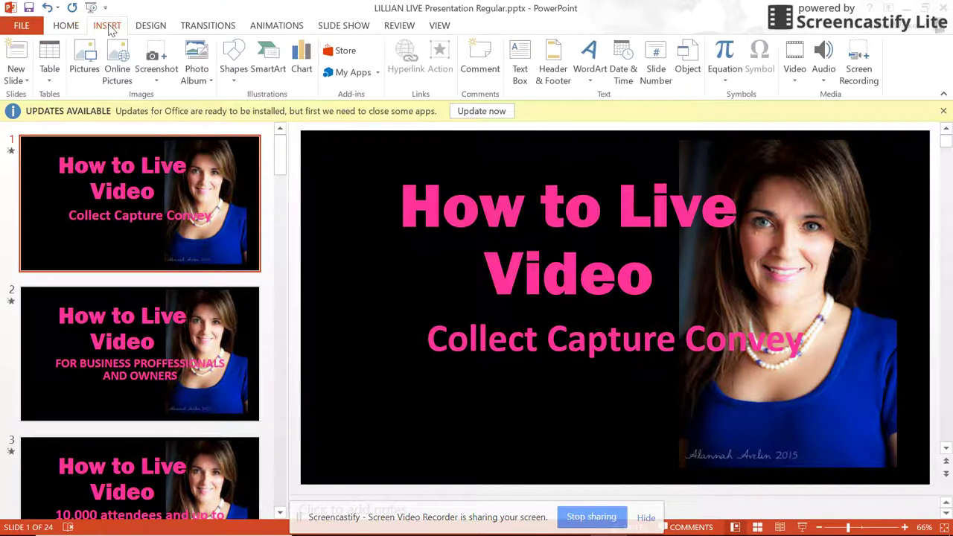
{"action": "left_click", "coordinate": [26, 84]}
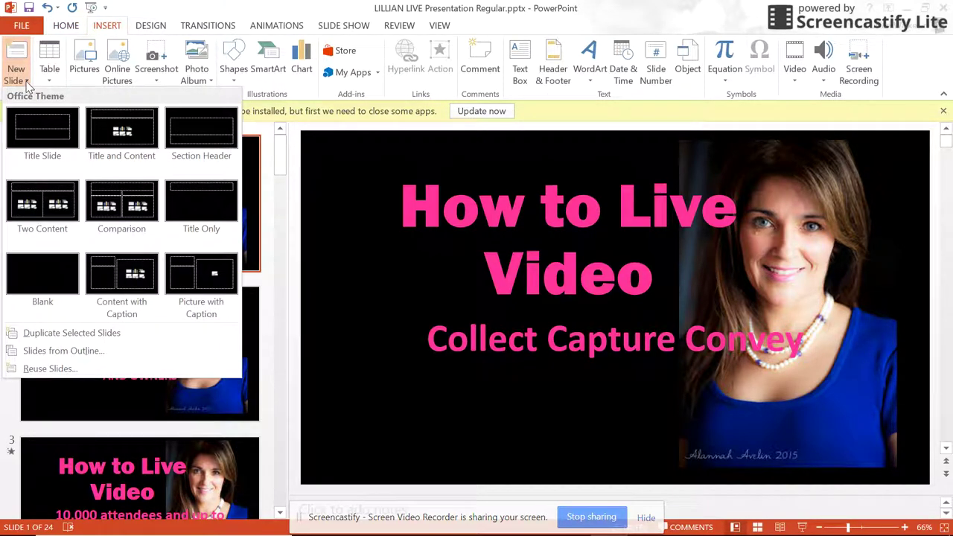
{"action": "left_click", "coordinate": [56, 335]}
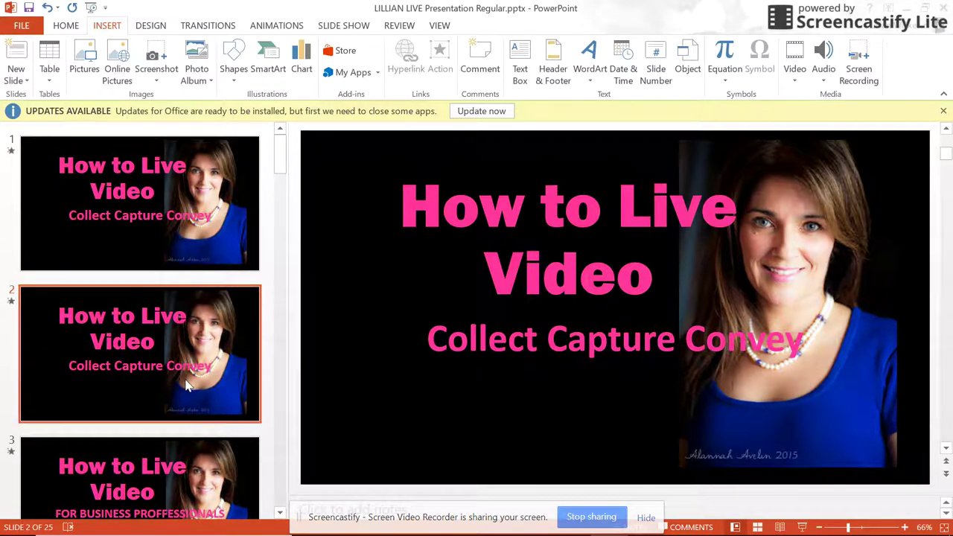
Step: Delete the subtitle, its empty placeholder and the portrait photo from slide 2
{"action": "left_click", "coordinate": [548, 316]}
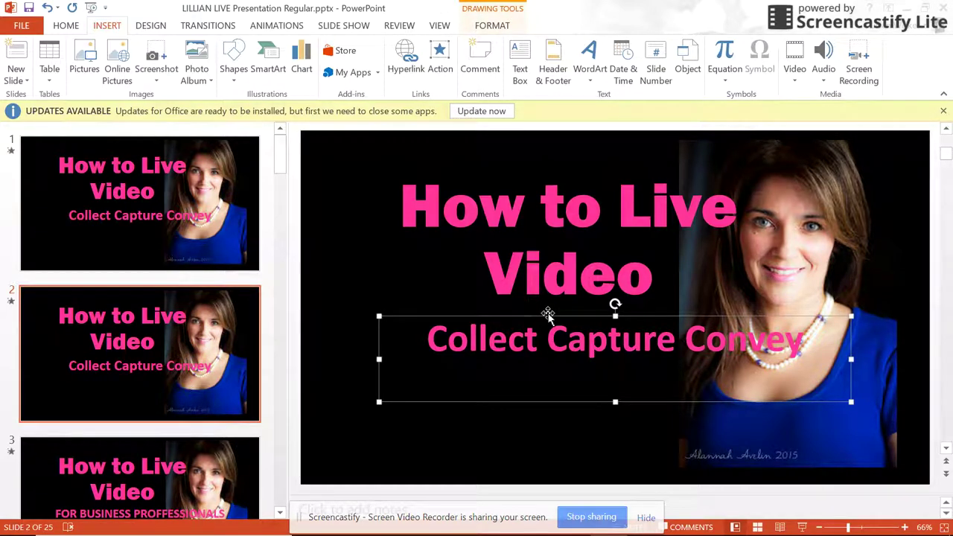
{"action": "key", "text": "Delete"}
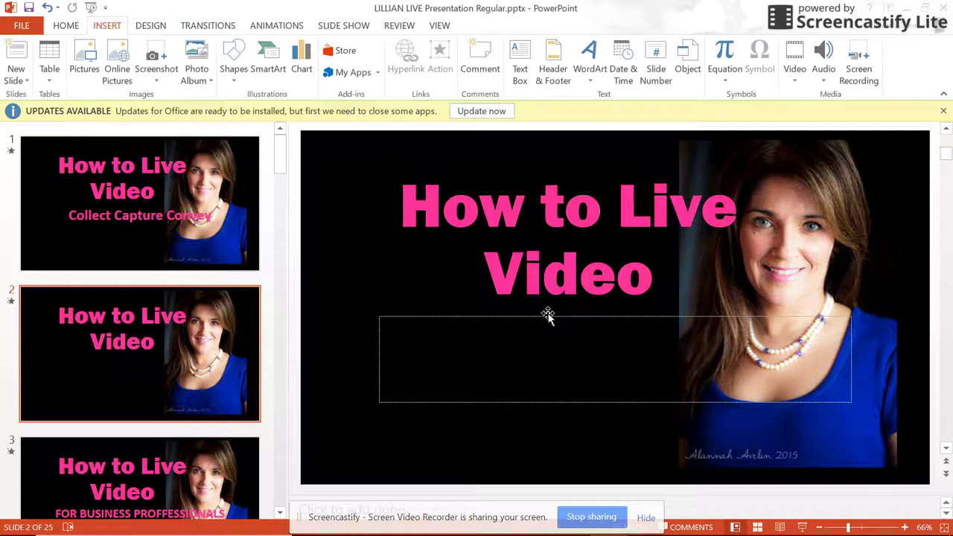
{"action": "left_click", "coordinate": [547, 317]}
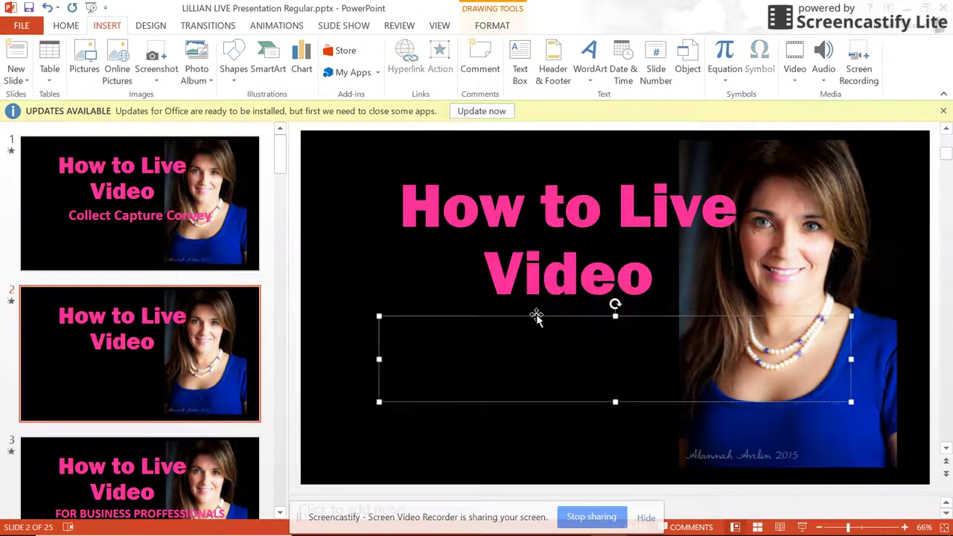
{"action": "key", "text": "Delete"}
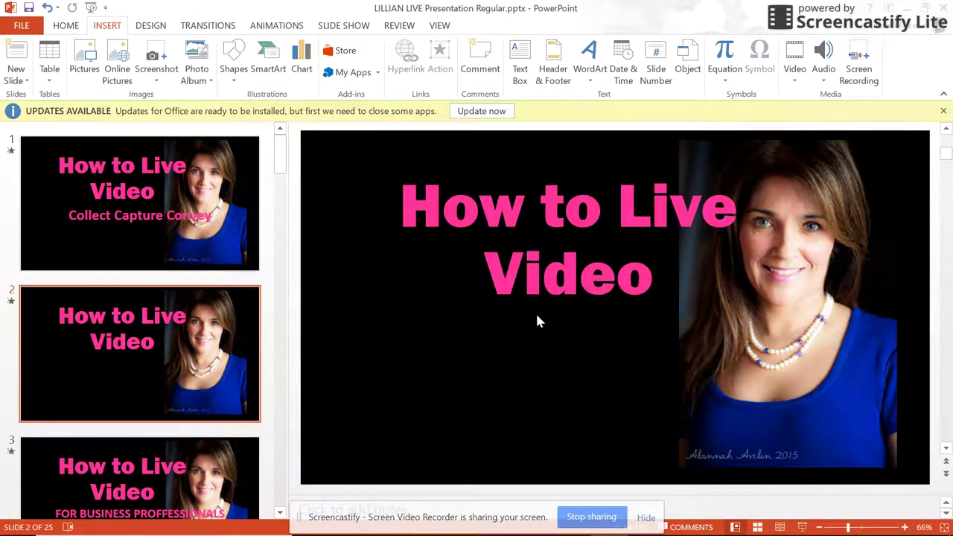
{"action": "left_click", "coordinate": [577, 255]}
{"action": "left_click", "coordinate": [820, 339]}
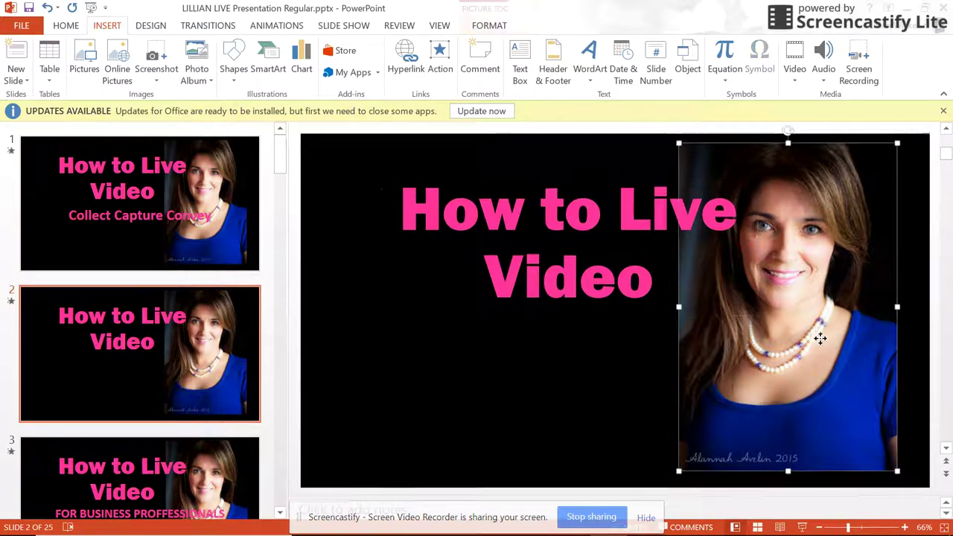
{"action": "key", "text": "Delete"}
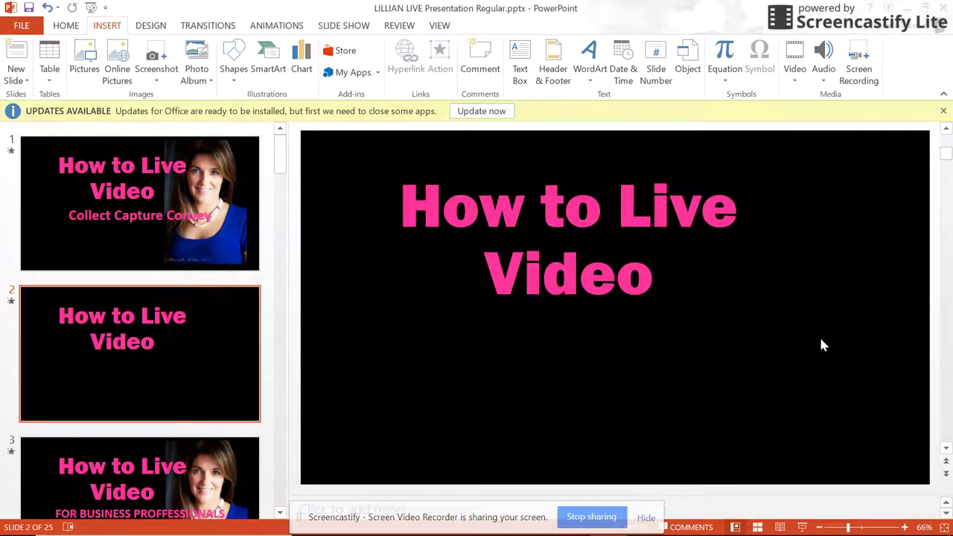
{"action": "key", "text": "ctrl+z"}
{"action": "key", "text": "ctrl+z"}
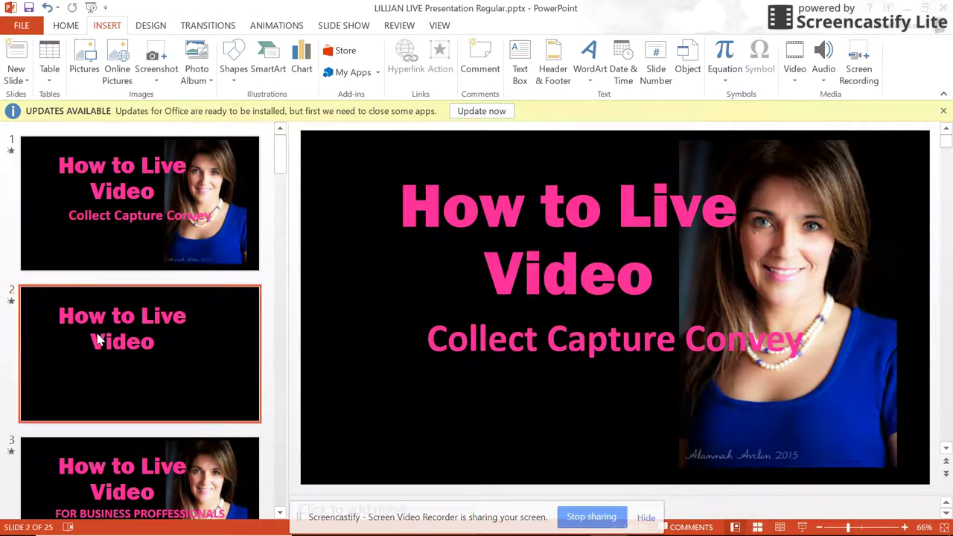
{"action": "left_click", "coordinate": [99, 339]}
{"action": "left_click", "coordinate": [644, 279]}
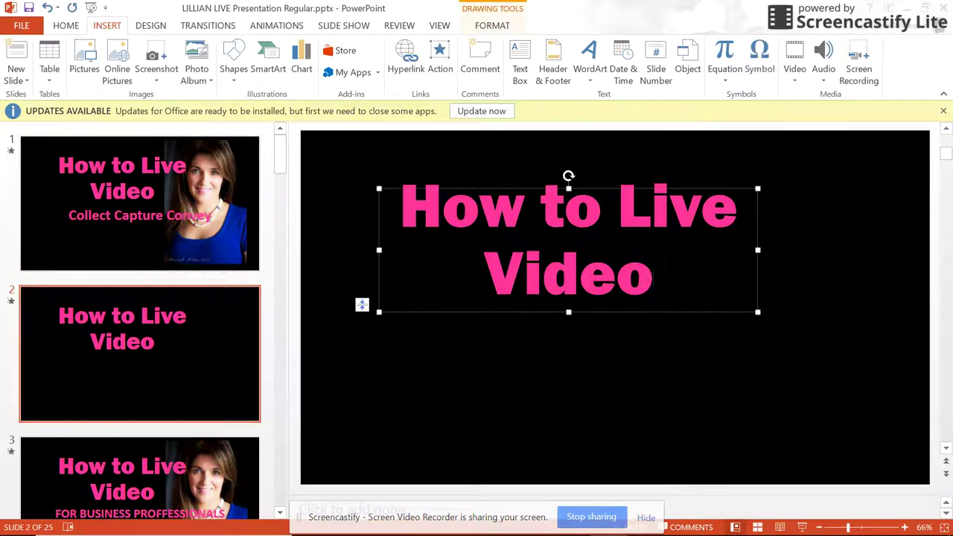
Step: Replace slide 2's title text with 'MOTIVATIONAL MONDAY QUOTE OF THE DAY'
{"action": "key", "text": "BackSpace"}
{"action": "key", "text": "BackSpace"}
{"action": "key", "text": "BackSpace"}
{"action": "key", "text": "BackSpace"}
{"action": "key", "text": "BackSpace"}
{"action": "key", "text": "BackSpace"}
{"action": "key", "text": "BackSpace"}
{"action": "key", "text": "BackSpace"}
{"action": "key", "text": "BackSpace"}
{"action": "key", "text": "BackSpace"}
{"action": "key", "text": "BackSpace"}
{"action": "key", "text": "BackSpace"}
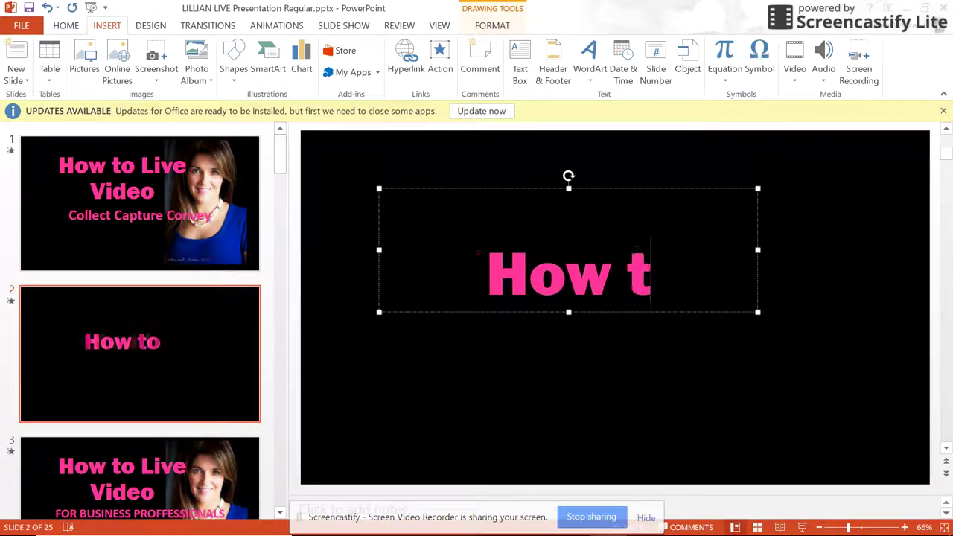
{"action": "key", "text": "BackSpace"}
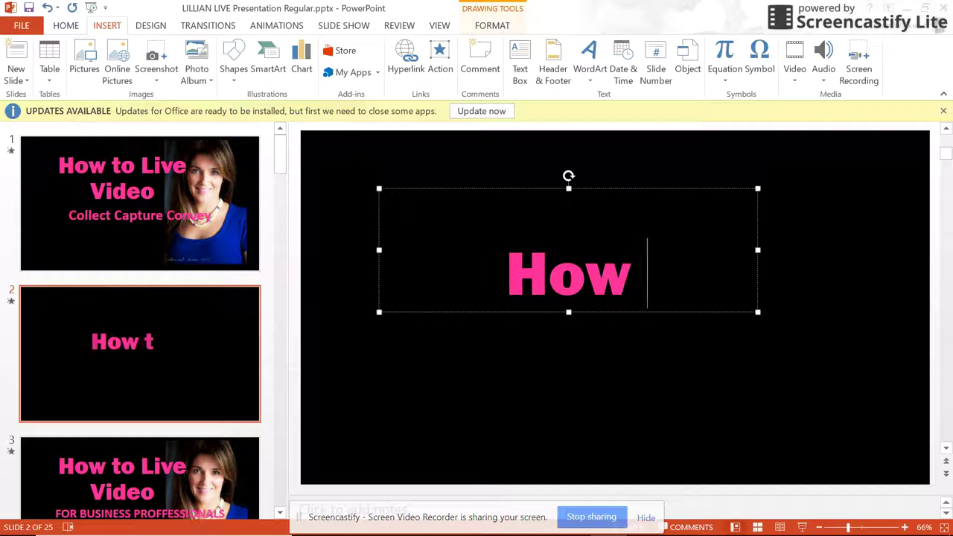
{"action": "key", "text": "BackSpace"}
{"action": "key", "text": "BackSpace"}
{"action": "key", "text": "BackSpace"}
{"action": "key", "text": "BackSpace"}
{"action": "type", "text": "m"}
{"action": "key", "text": "BackSpace"}
{"action": "type", "text": "MOTIV"}
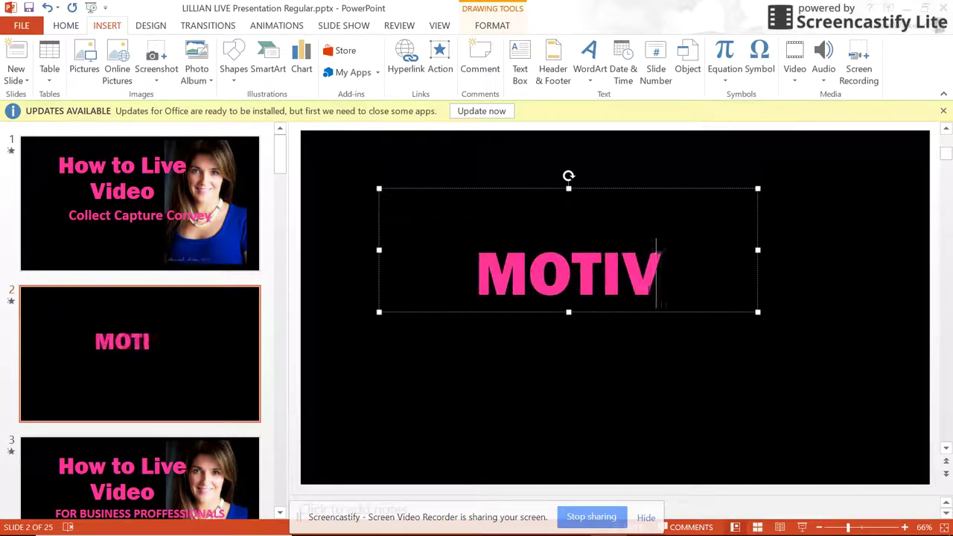
{"action": "type", "text": "ATIONAL "}
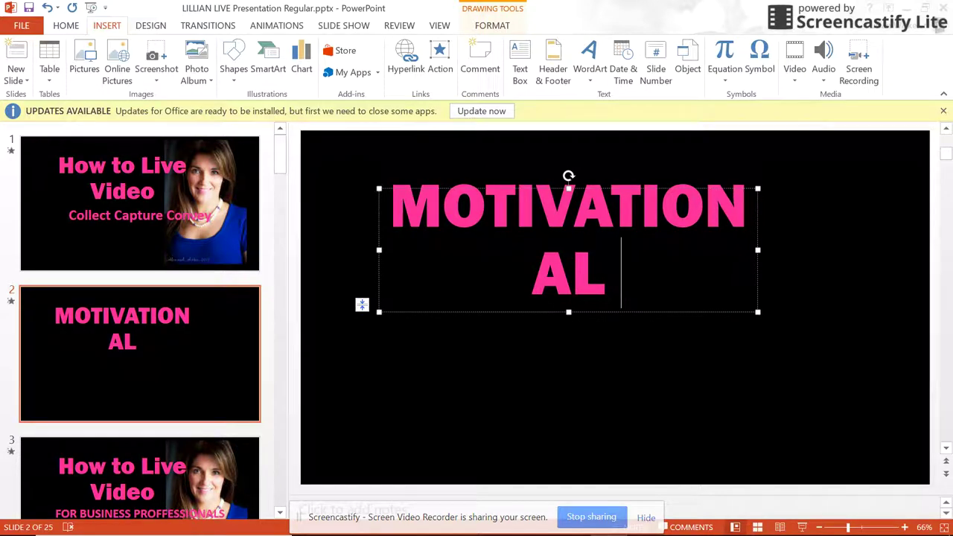
{"action": "type", "text": "MONDAY QUOTE FO"}
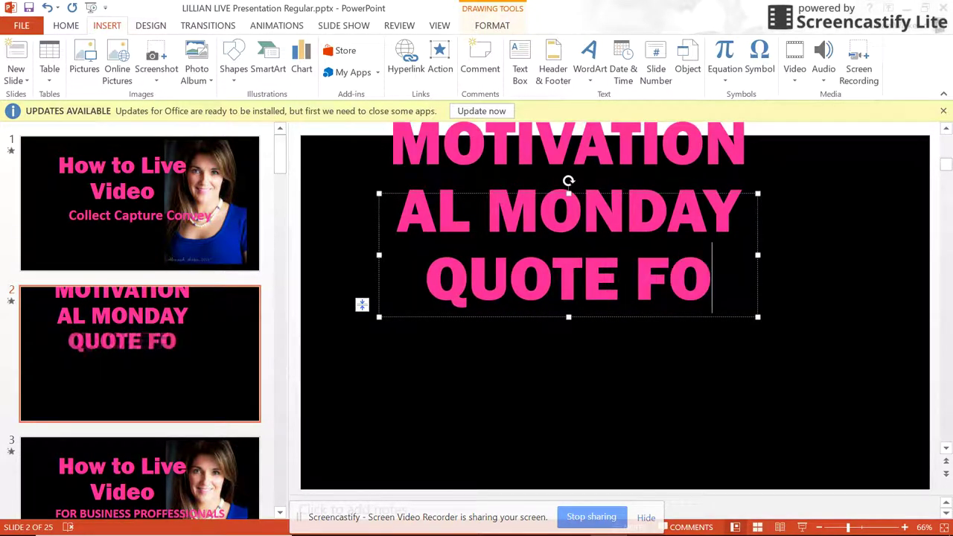
{"action": "key", "text": "BackSpace"}
{"action": "key", "text": "BackSpace"}
{"action": "type", "text": "OF THE S"}
{"action": "key", "text": "BackSpace"}
{"action": "type", "text": "DAY"}
{"action": "left_click", "coordinate": [744, 413]}
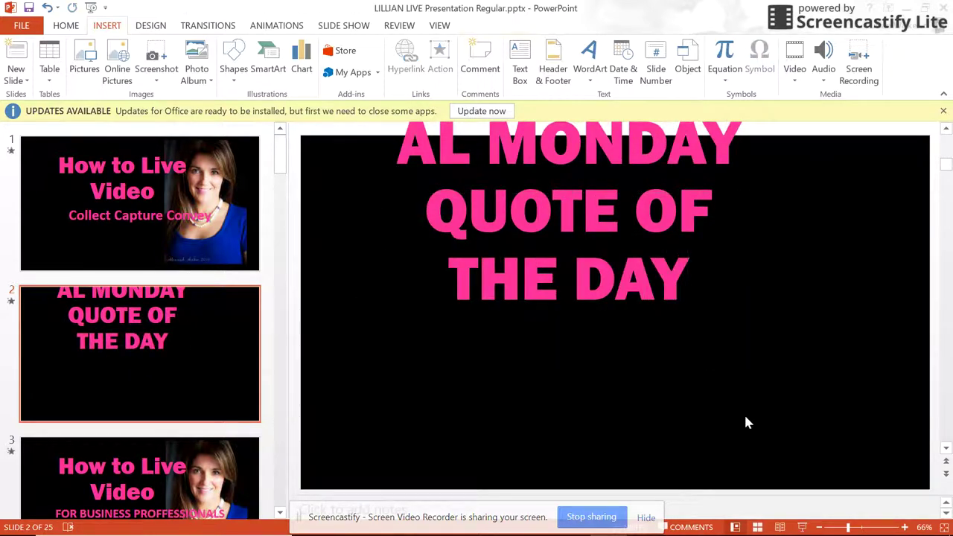
Step: Move the title box down and right, and widen it to the left
{"action": "left_click", "coordinate": [651, 251]}
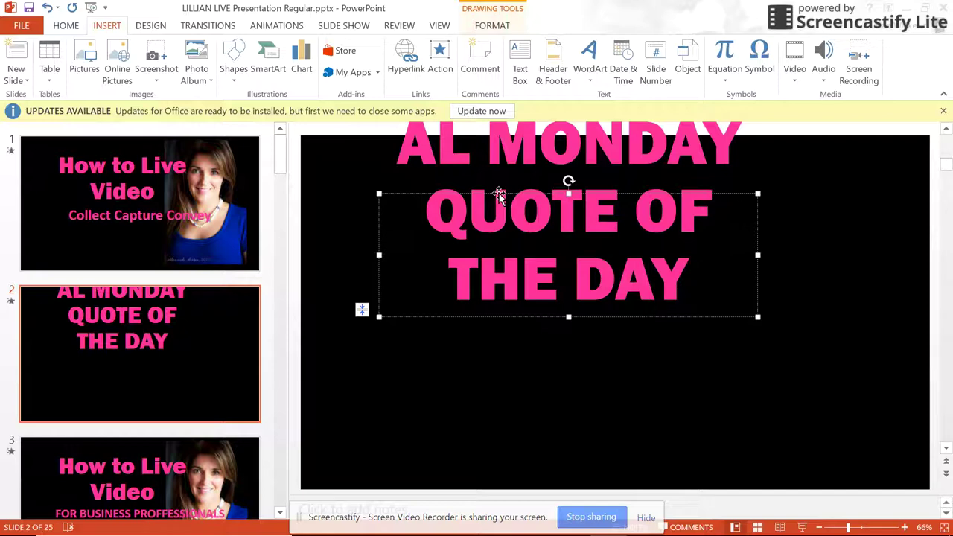
{"action": "left_click_drag", "start_coordinate": [498, 195], "coordinate": [642, 308]}
{"action": "left_click_drag", "start_coordinate": [521, 365], "coordinate": [463, 363]}
{"action": "left_click_drag", "start_coordinate": [458, 364], "coordinate": [452, 362]}
{"action": "left_click", "coordinate": [351, 376]}
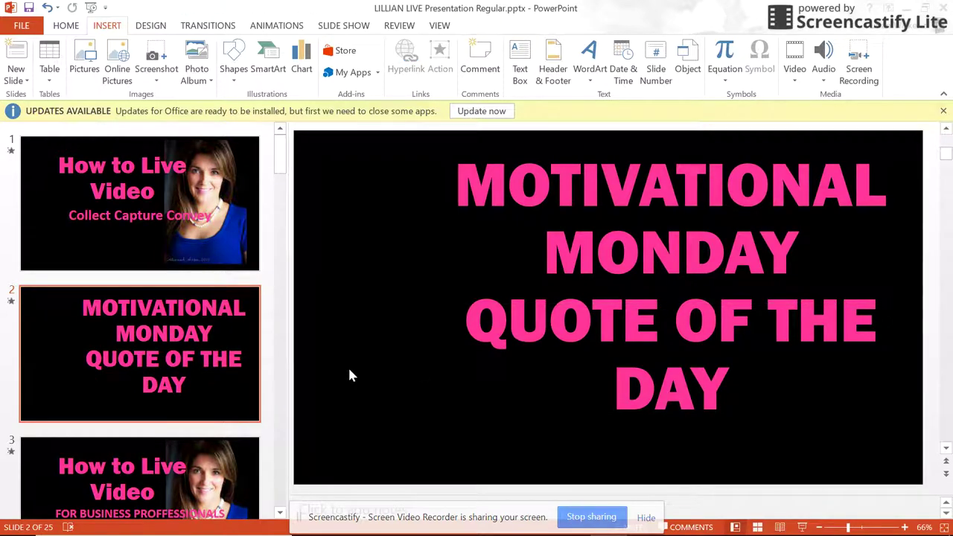
Step: Insert the portrait photo onto slide 2
{"action": "left_click", "coordinate": [86, 60]}
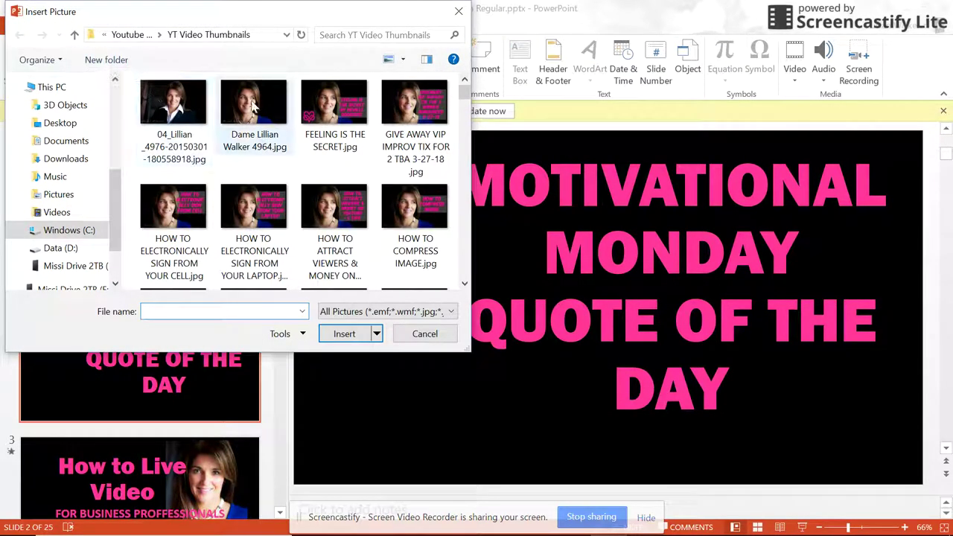
{"action": "left_click", "coordinate": [251, 105]}
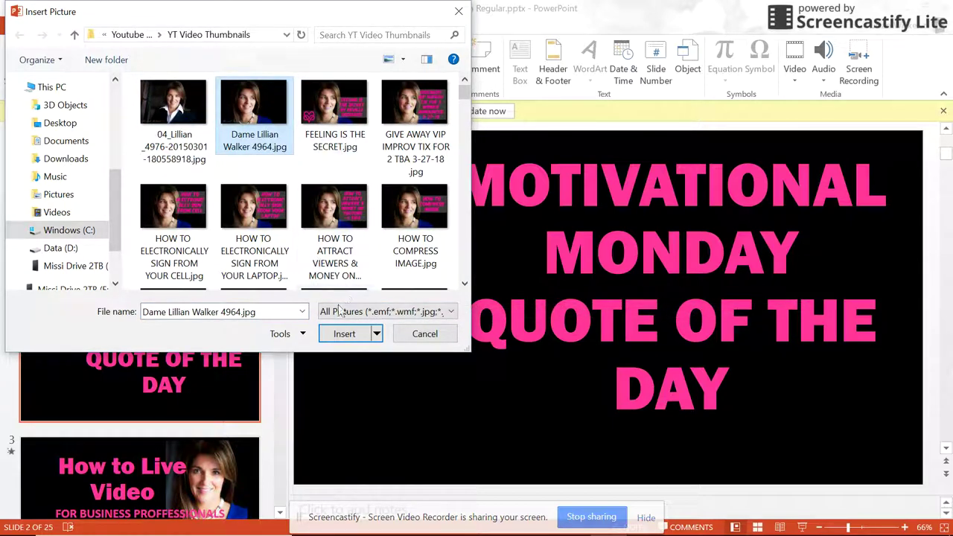
{"action": "left_click", "coordinate": [342, 337]}
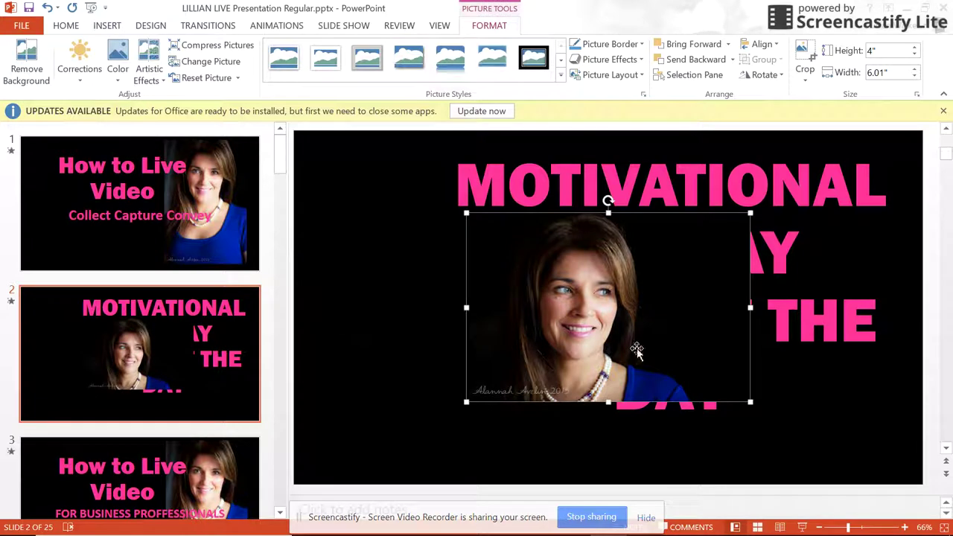
Step: Move the photo to the left and enlarge it to fill the slide's left side
{"action": "left_click_drag", "start_coordinate": [635, 347], "coordinate": [437, 374]}
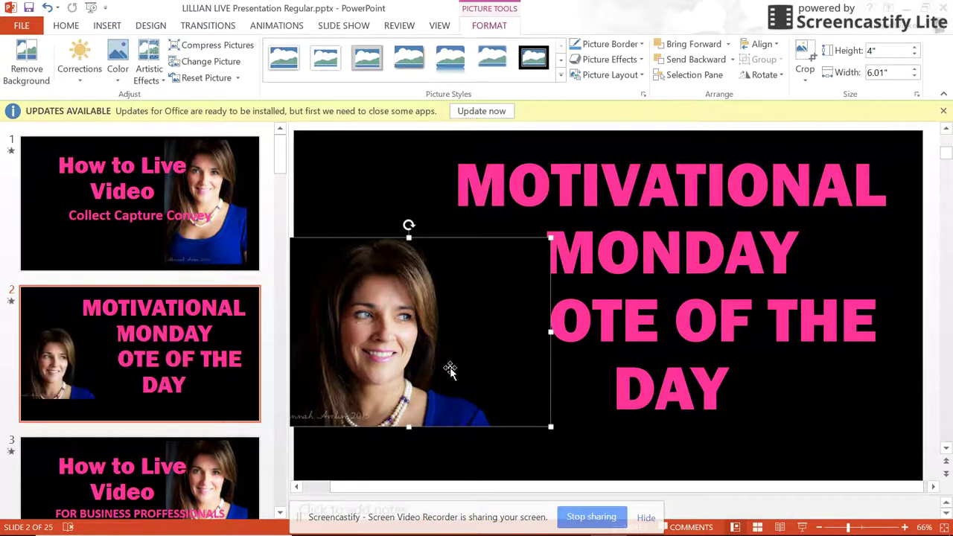
{"action": "left_click_drag", "start_coordinate": [551, 237], "coordinate": [691, 181]}
{"action": "left_click_drag", "start_coordinate": [380, 319], "coordinate": [382, 349]}
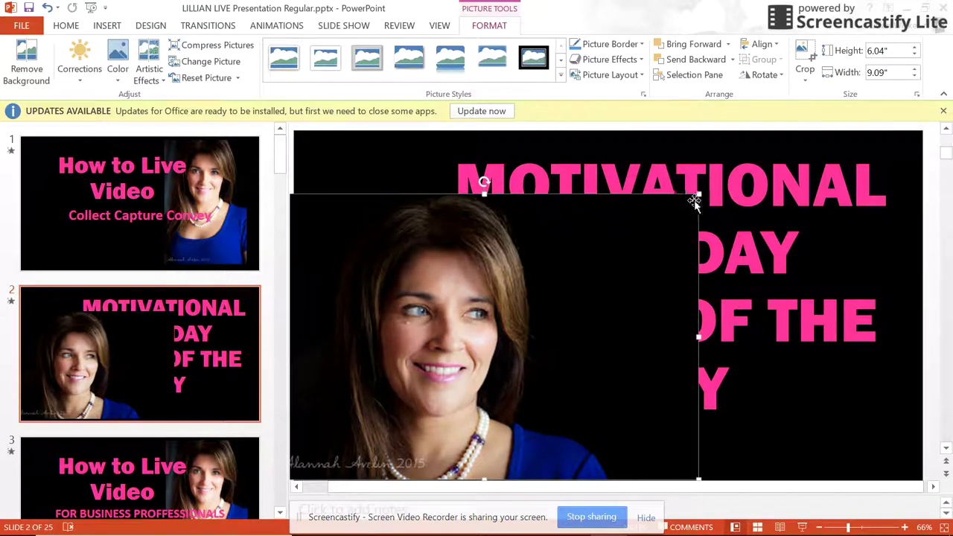
{"action": "left_click_drag", "start_coordinate": [695, 196], "coordinate": [730, 154]}
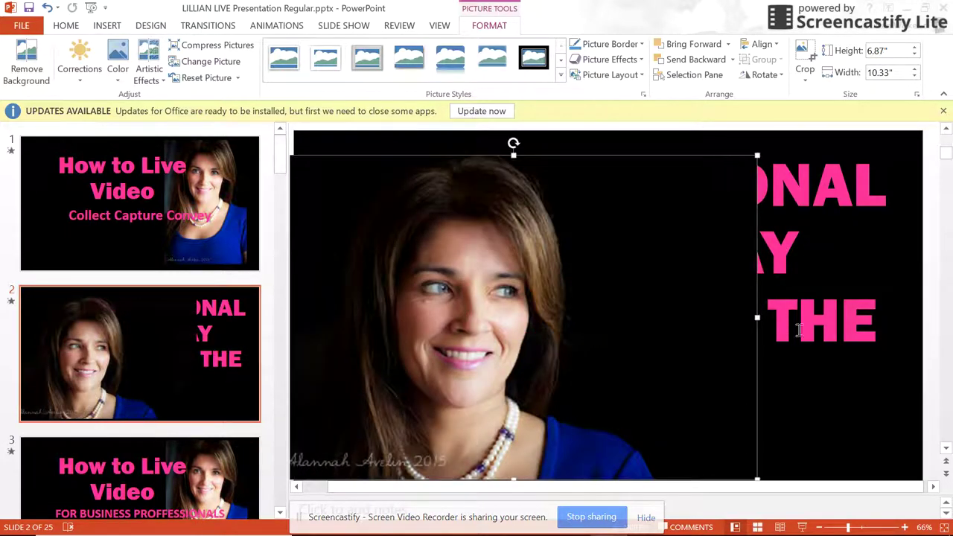
{"action": "left_click", "coordinate": [812, 375]}
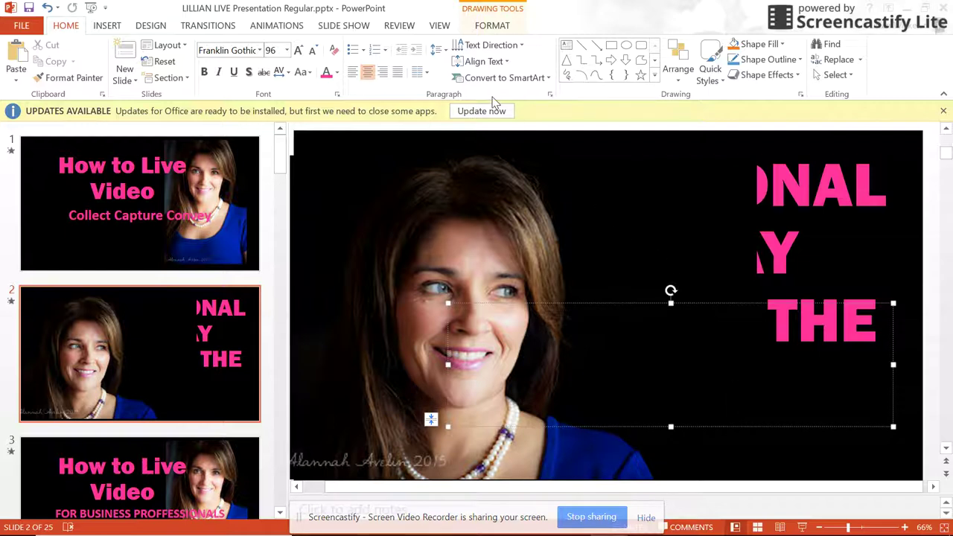
Step: Bring the pink title text in front of the portrait photo
{"action": "left_click", "coordinate": [678, 85]}
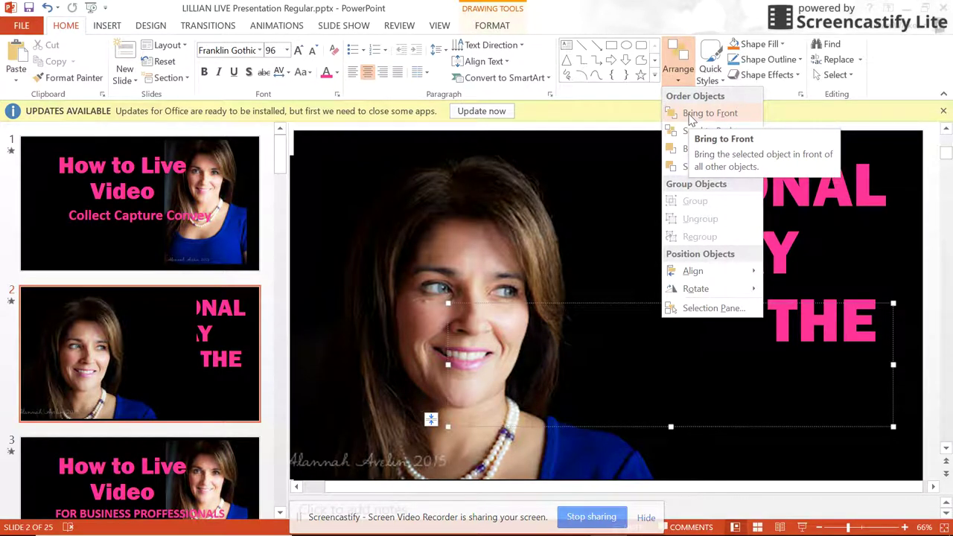
{"action": "left_click", "coordinate": [690, 117]}
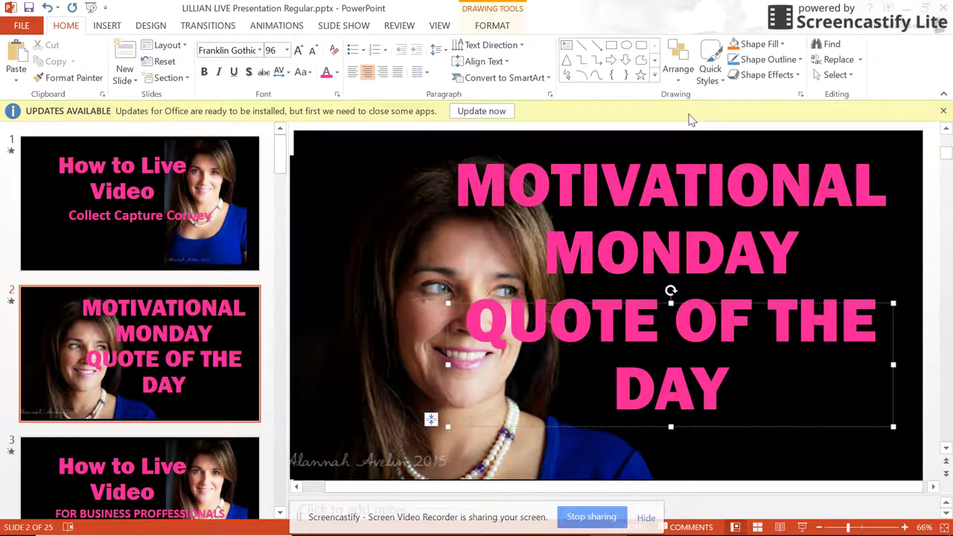
{"action": "left_click", "coordinate": [736, 471]}
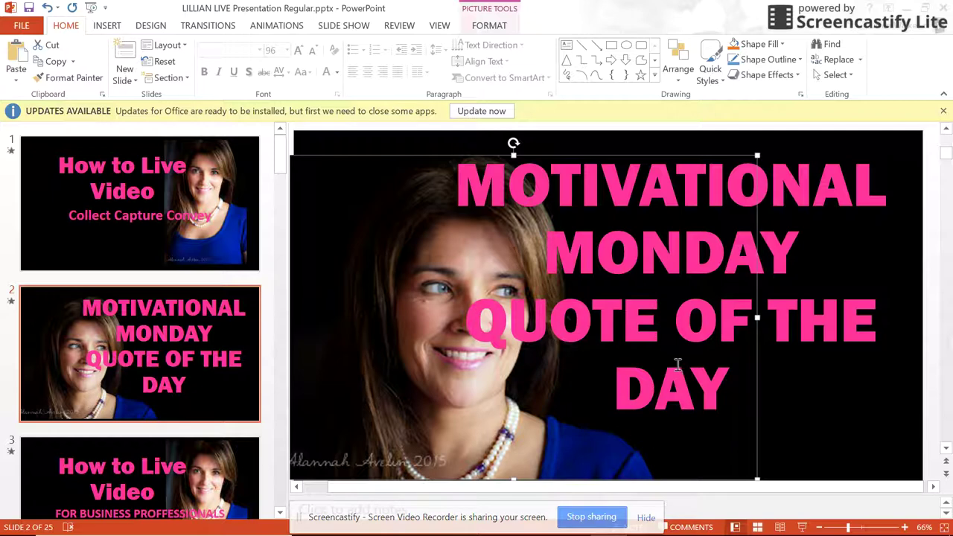
Step: Set all of the title text to 90 point
{"action": "left_click", "coordinate": [822, 372]}
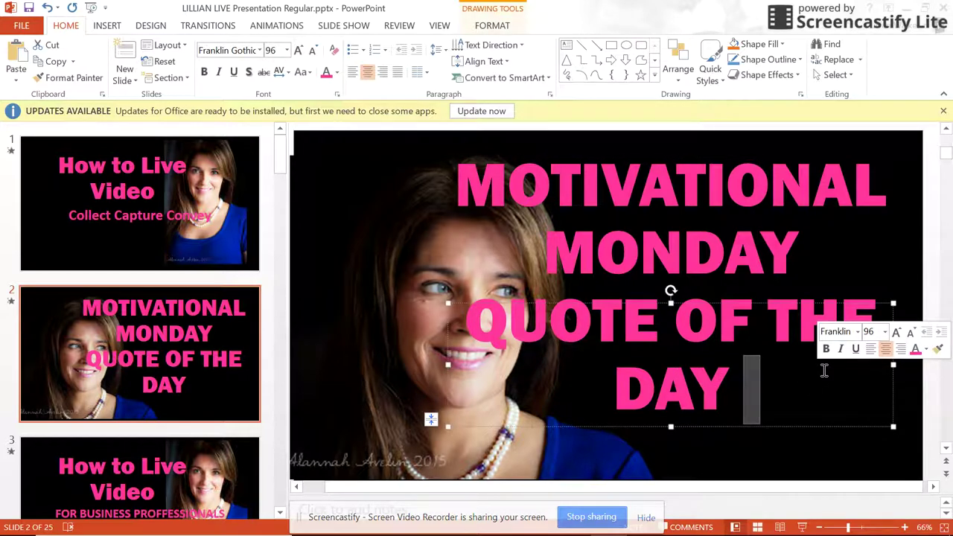
{"action": "key", "text": "ctrl+a"}
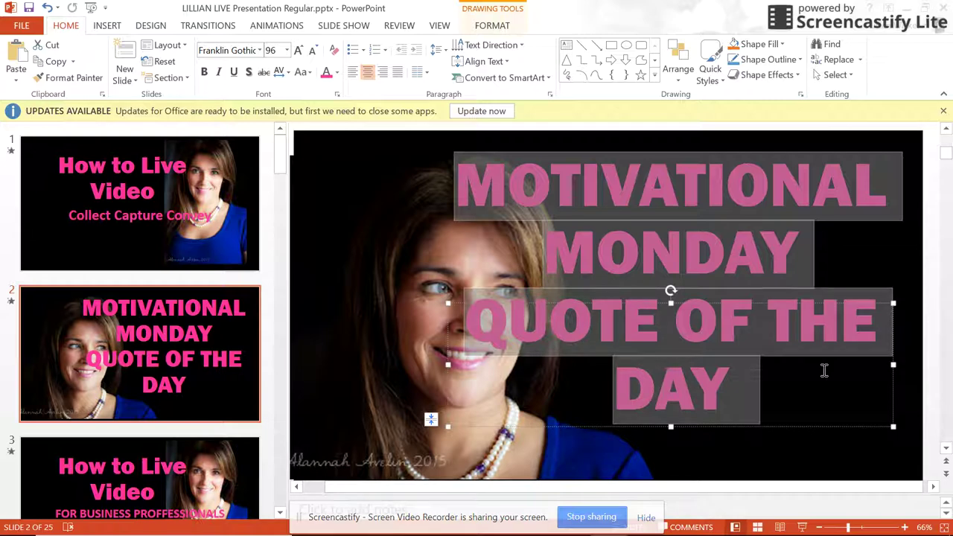
{"action": "left_click", "coordinate": [278, 51]}
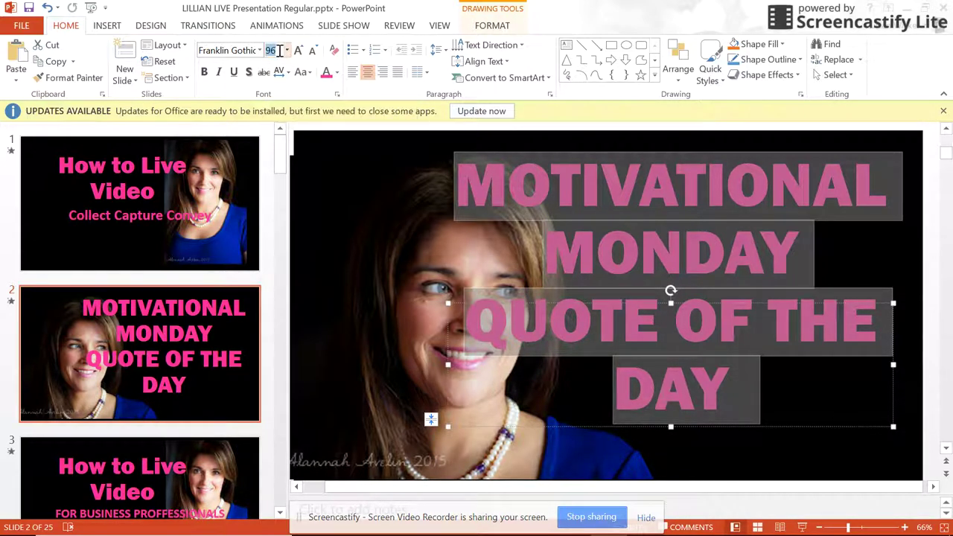
{"action": "type", "text": "90"}
{"action": "key", "text": "Return"}
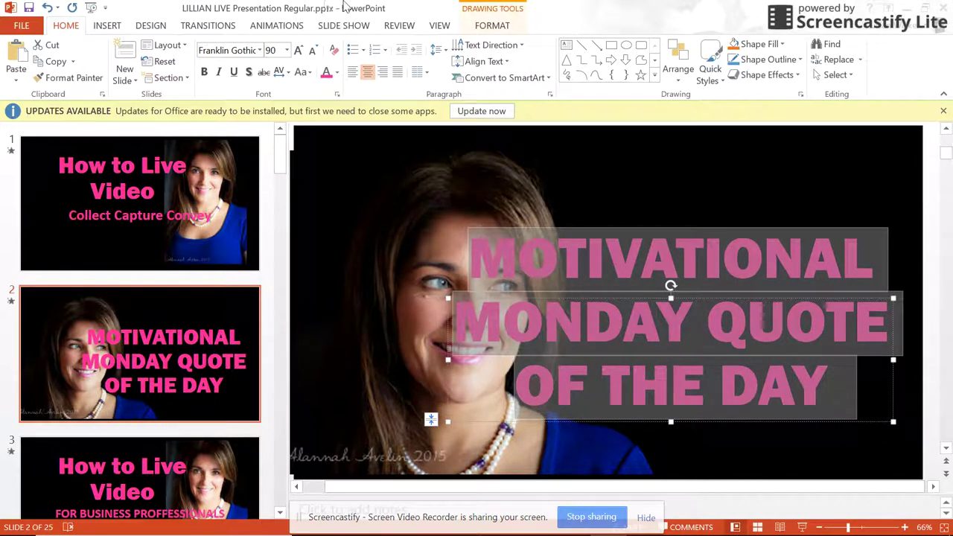
Step: Narrow the title box and move it lower on the right beside the face
{"action": "left_click", "coordinate": [650, 175]}
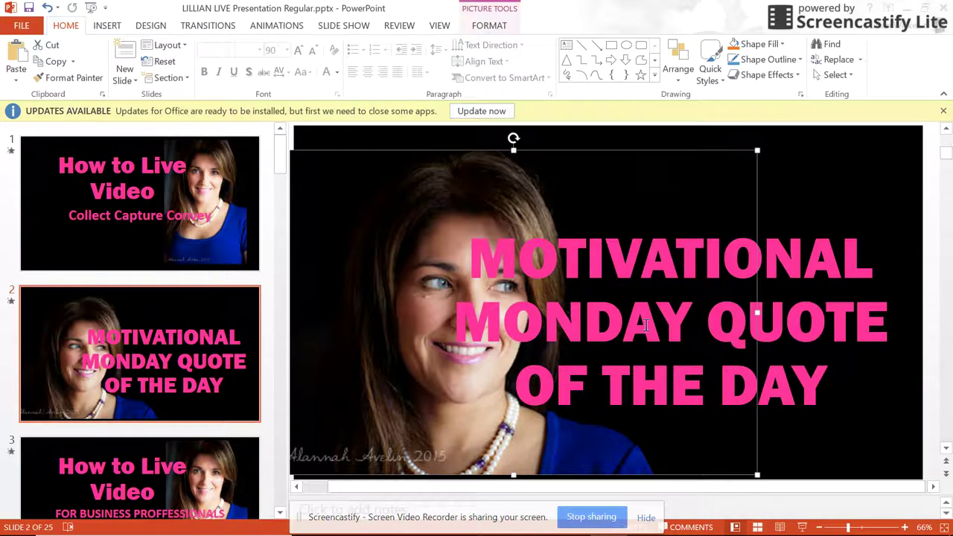
{"action": "left_click", "coordinate": [789, 320]}
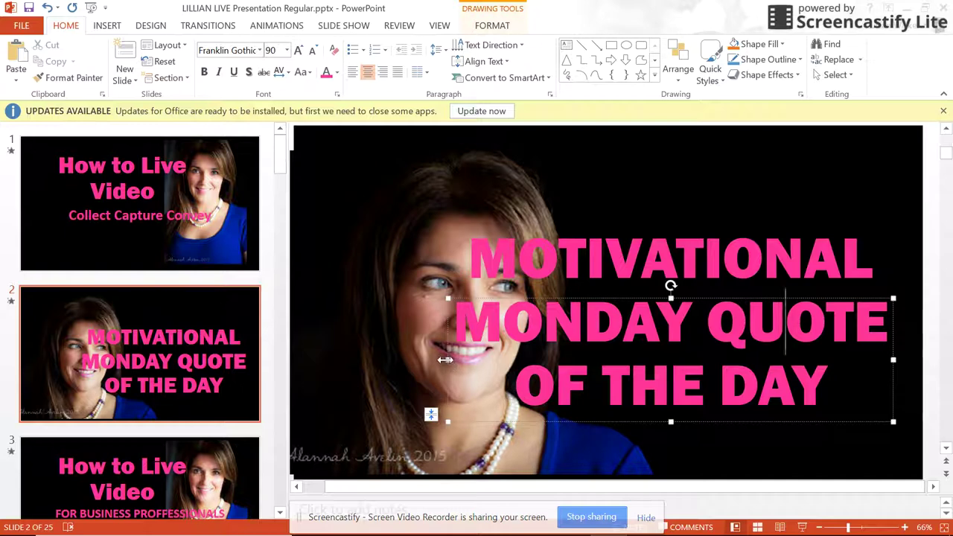
{"action": "left_click_drag", "start_coordinate": [445, 360], "coordinate": [476, 377]}
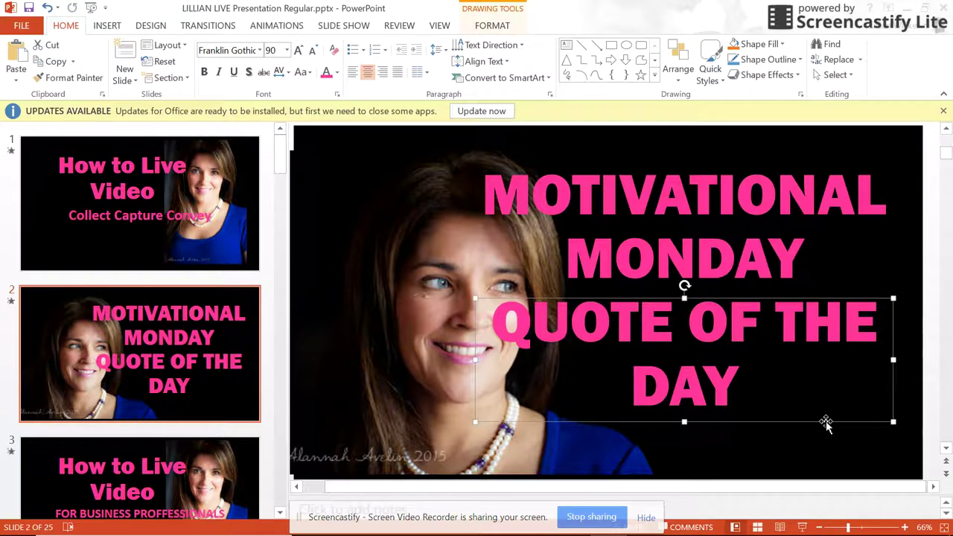
{"action": "left_click", "coordinate": [703, 373]}
{"action": "left_click_drag", "start_coordinate": [720, 297], "coordinate": [730, 328]}
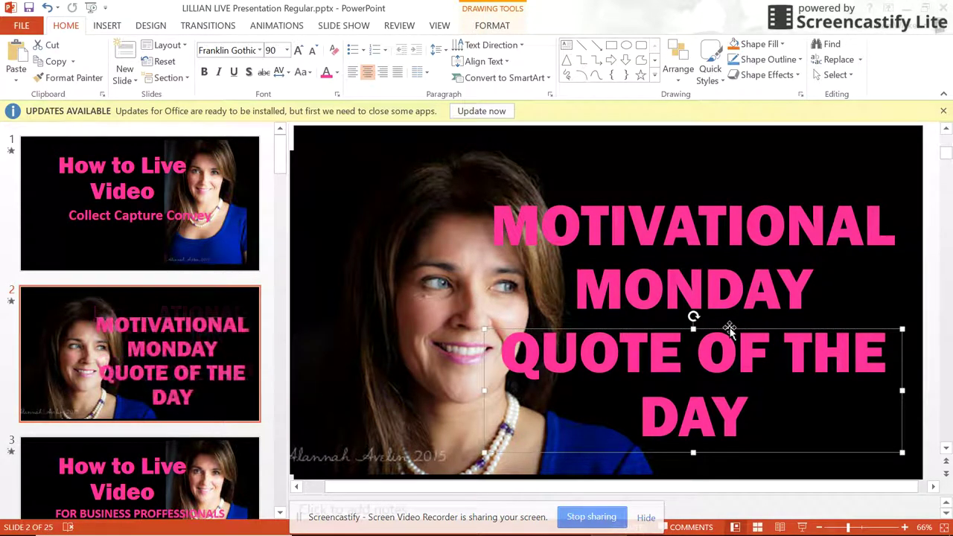
{"action": "left_click", "coordinate": [359, 189]}
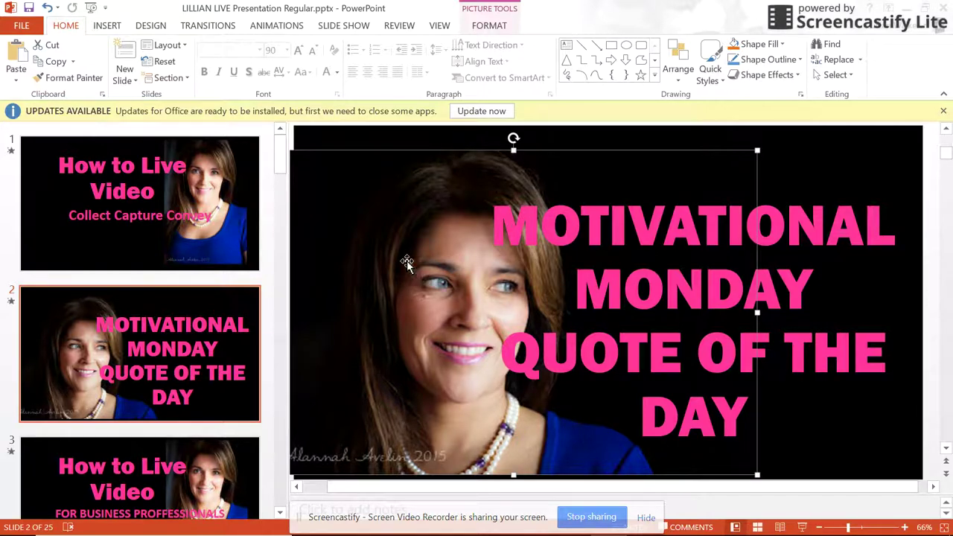
Step: Save the deck as 'MOTIVATIONAL MONDAY QUOTE OF THE DAY DLW REV' in YT Video Thumbnails
{"action": "left_click", "coordinate": [21, 25]}
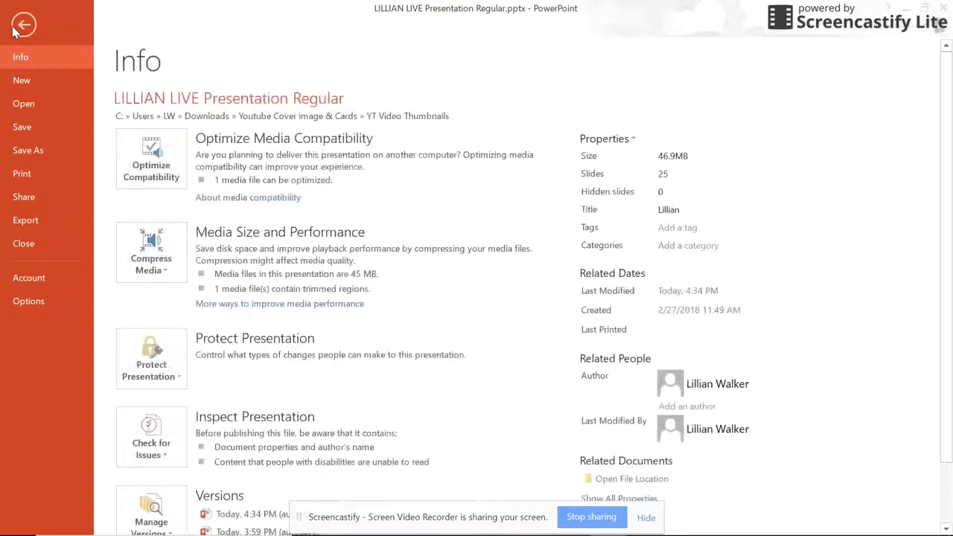
{"action": "left_click", "coordinate": [38, 150]}
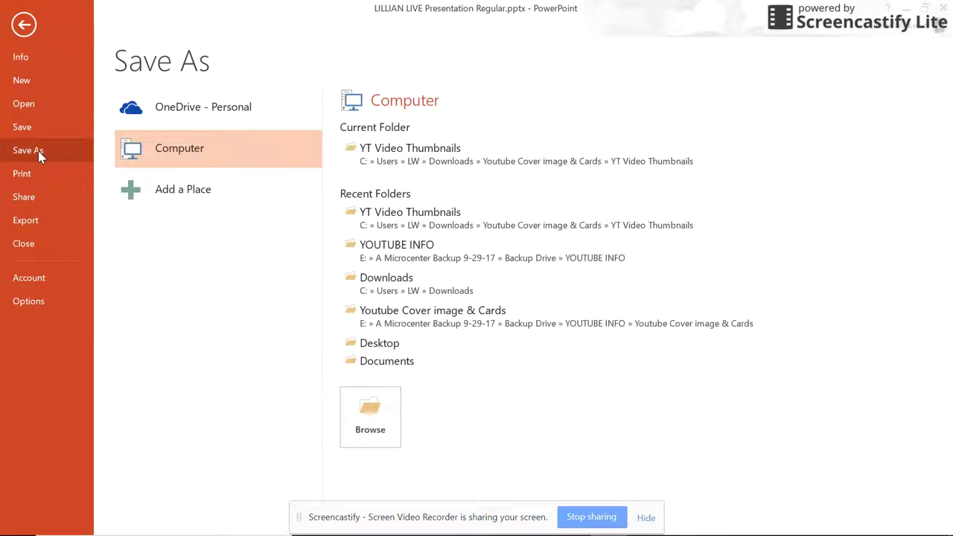
{"action": "left_click", "coordinate": [412, 151]}
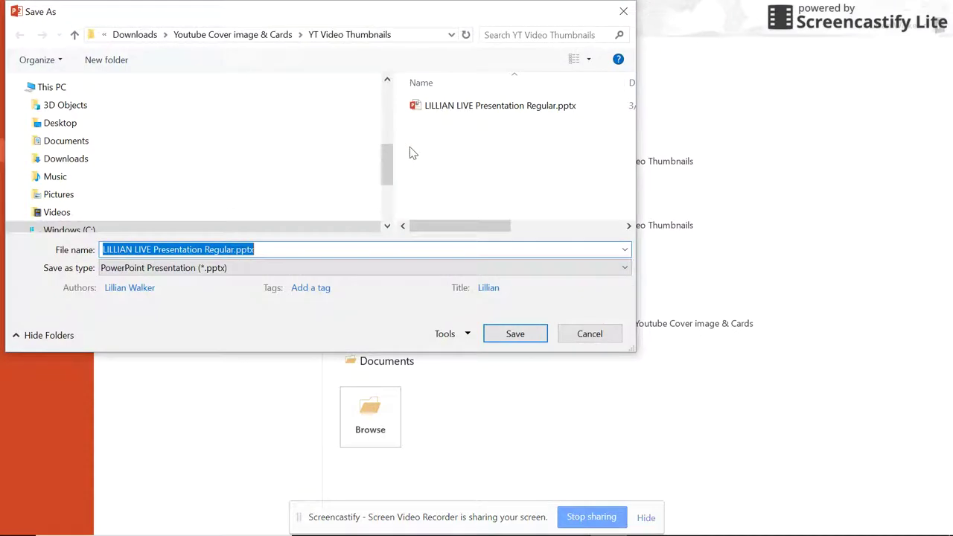
{"action": "left_click", "coordinate": [237, 249]}
{"action": "left_click_drag", "start_coordinate": [236, 249], "coordinate": [70, 265]}
{"action": "left_click", "coordinate": [60, 272]}
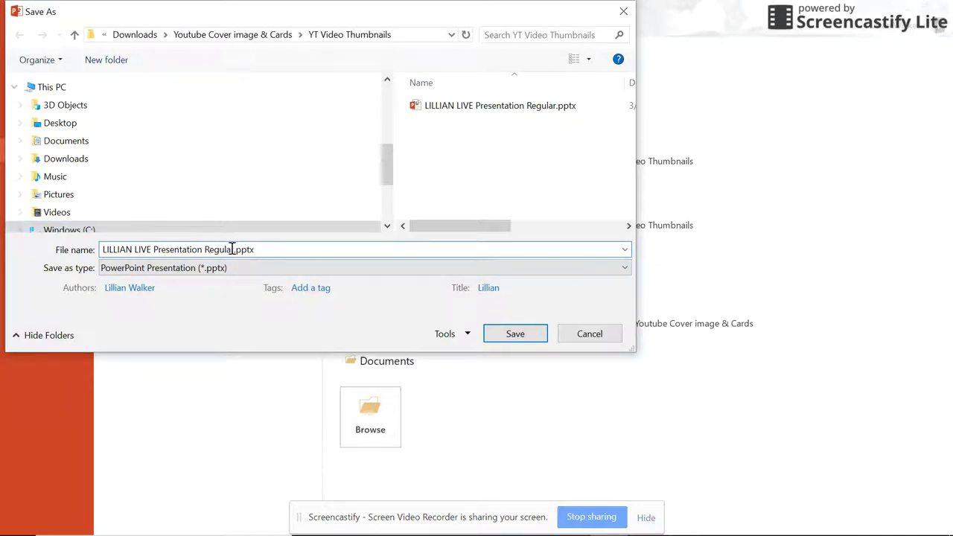
{"action": "left_click_drag", "start_coordinate": [232, 250], "coordinate": [2, 255]}
{"action": "key", "text": "Delete"}
{"action": "key", "text": "Delete"}
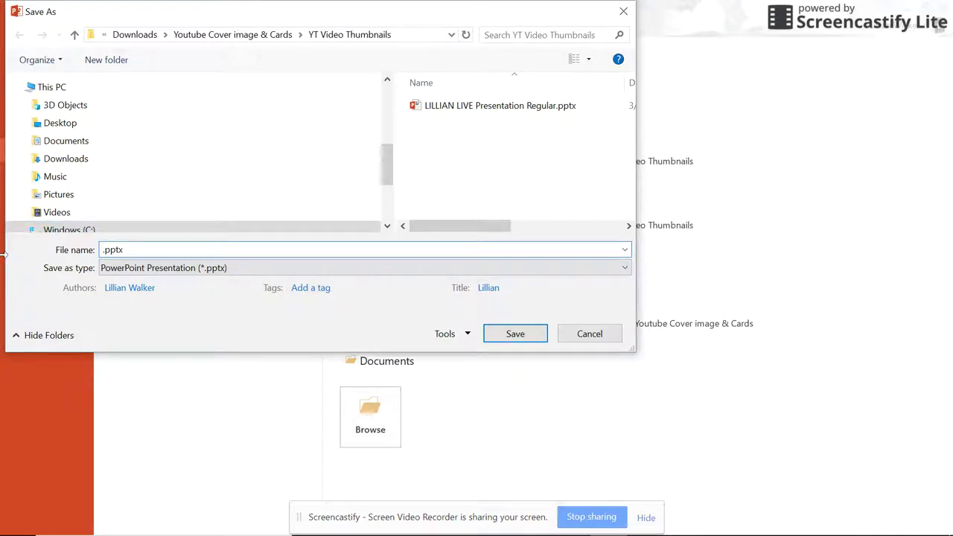
{"action": "type", "text": "MOTIVATIONAL MONDAY "}
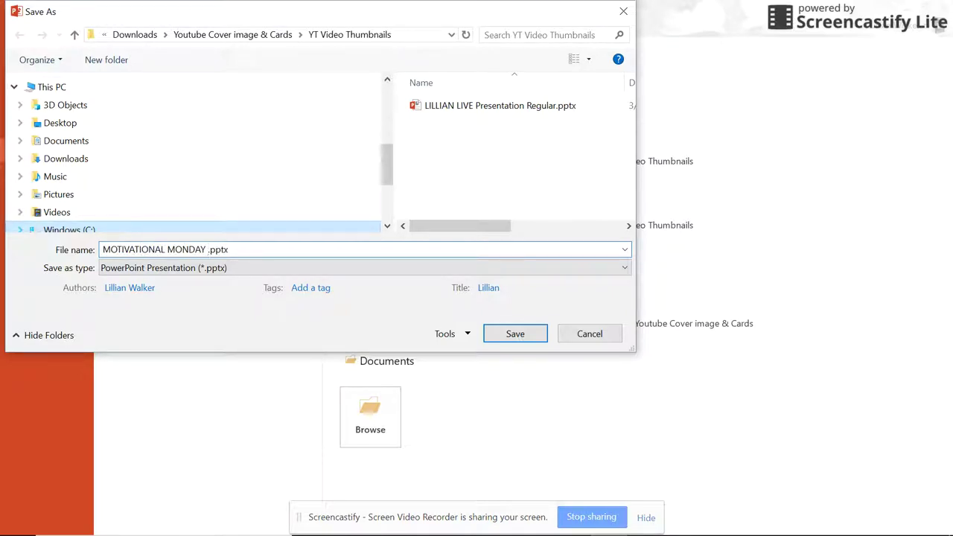
{"action": "type", "text": "QUOTE OF THE DAY"}
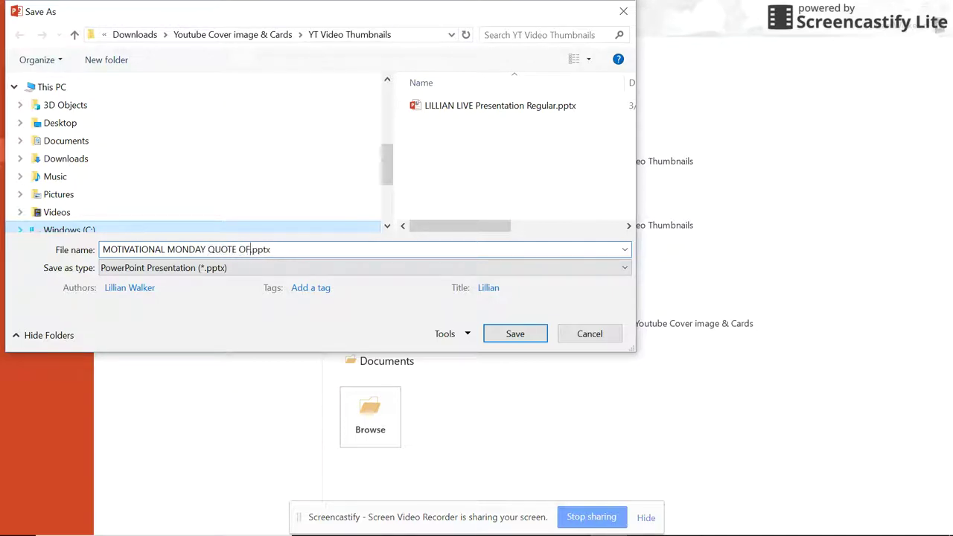
{"action": "type", "text": " DLW REV"}
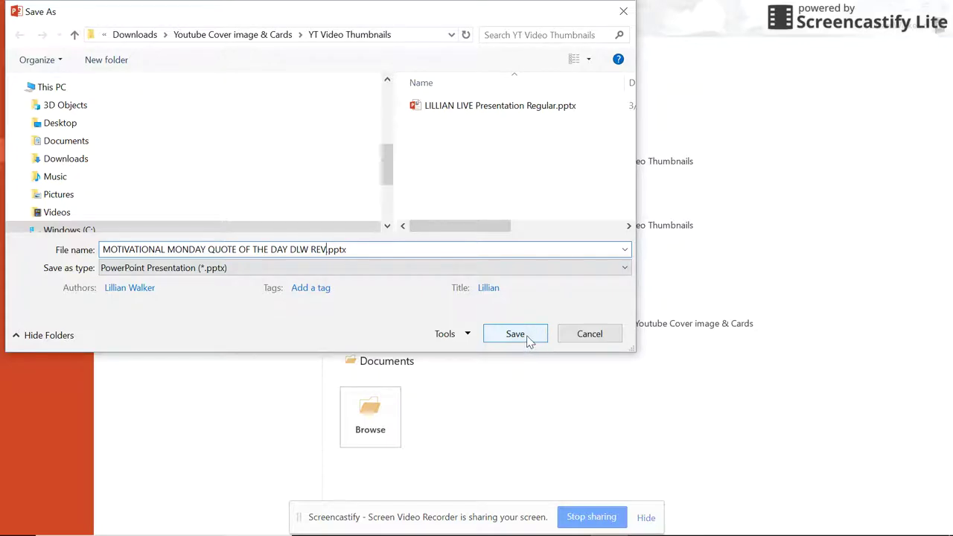
{"action": "left_click", "coordinate": [516, 333]}
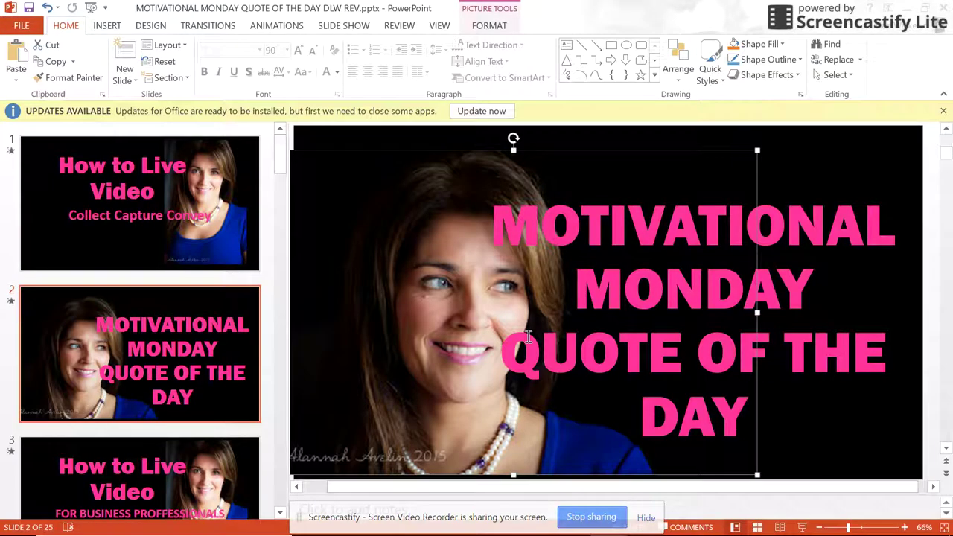
Step: Save the presentation again and switch back to YouTube's video list
{"action": "scroll", "coordinate": [467, 445], "scroll_direction": "up", "scroll_amount": 1}
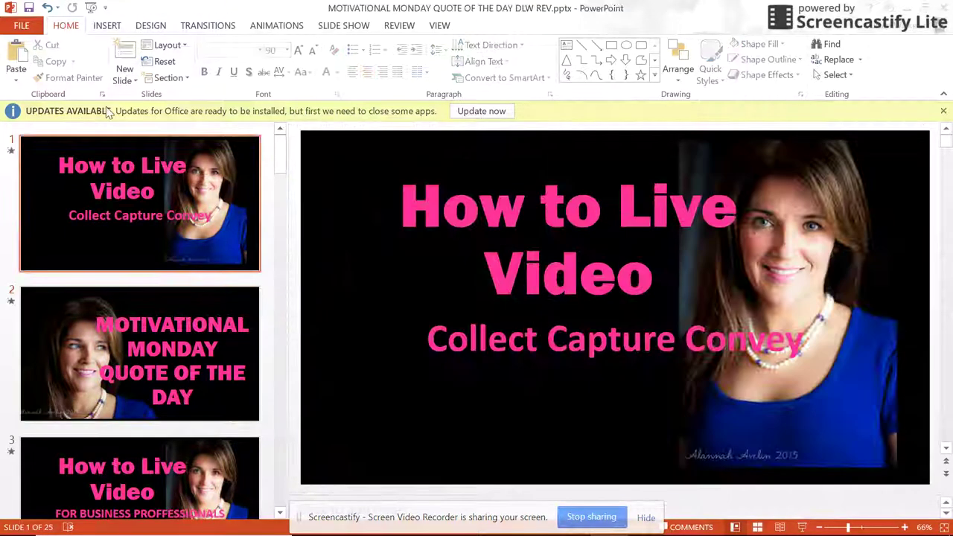
{"action": "left_click", "coordinate": [22, 27]}
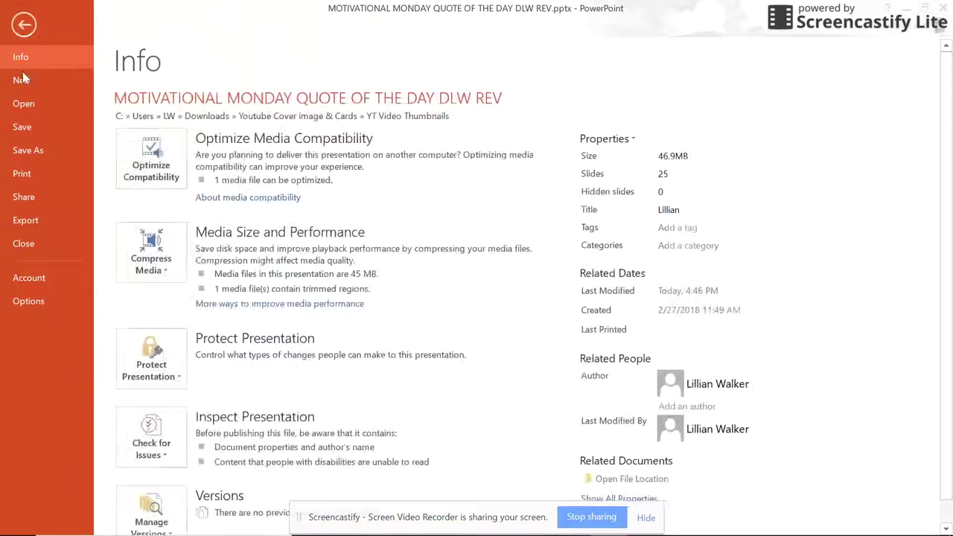
{"action": "left_click", "coordinate": [22, 124]}
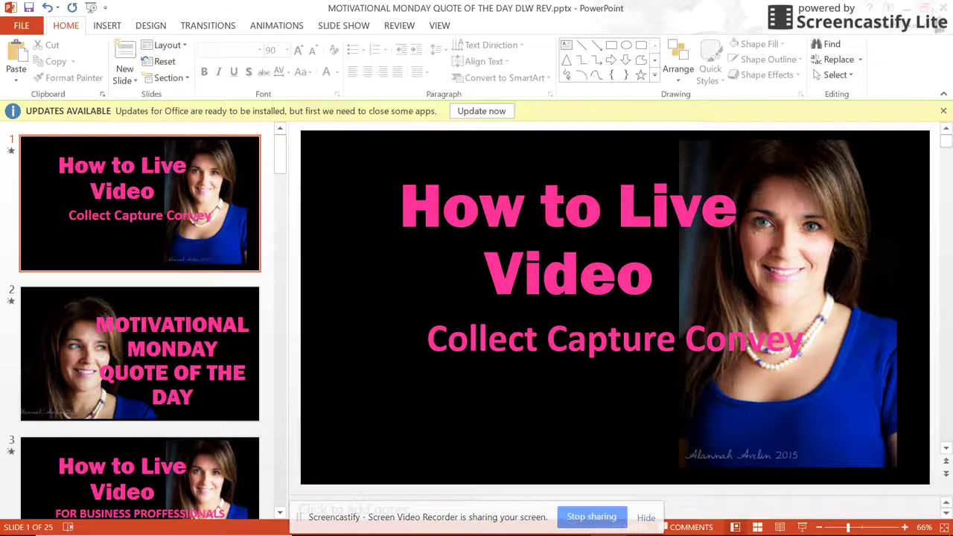
{"action": "key", "text": "alt+Tab"}
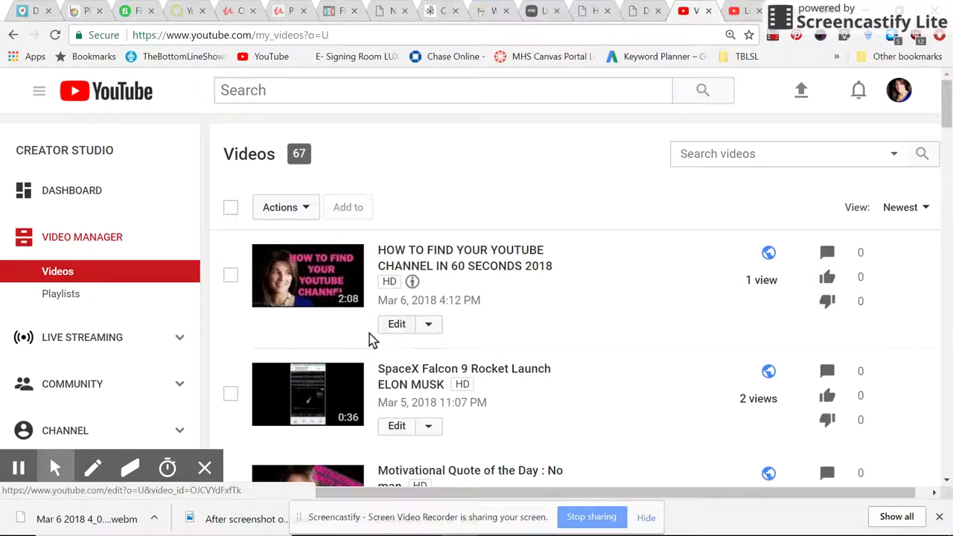
Step: Open the edit page for 'Motivational Quote of the Day : No man' and scroll down
{"action": "left_click_drag", "start_coordinate": [946, 108], "coordinate": [949, 126]}
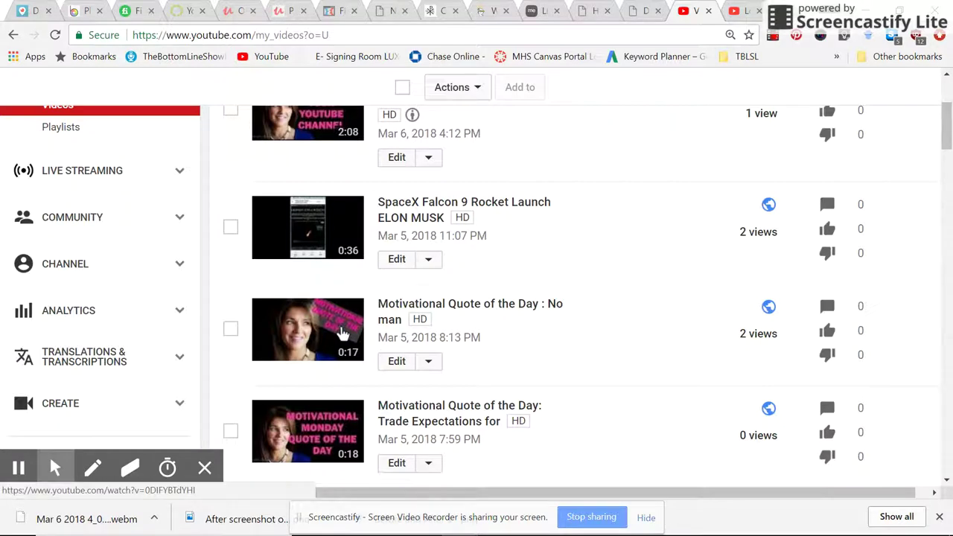
{"action": "left_click", "coordinate": [392, 311]}
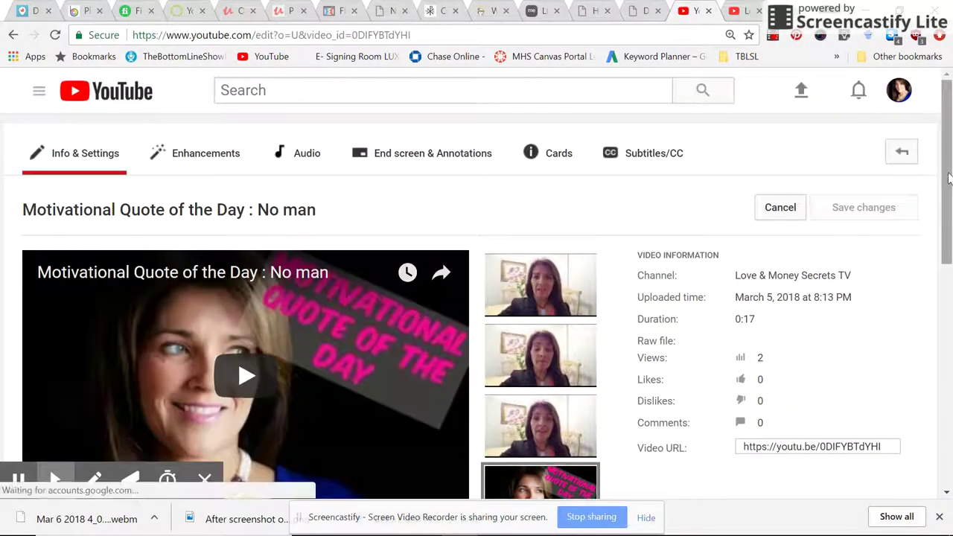
{"action": "scroll", "coordinate": [948, 177], "scroll_direction": "down", "scroll_amount": 2}
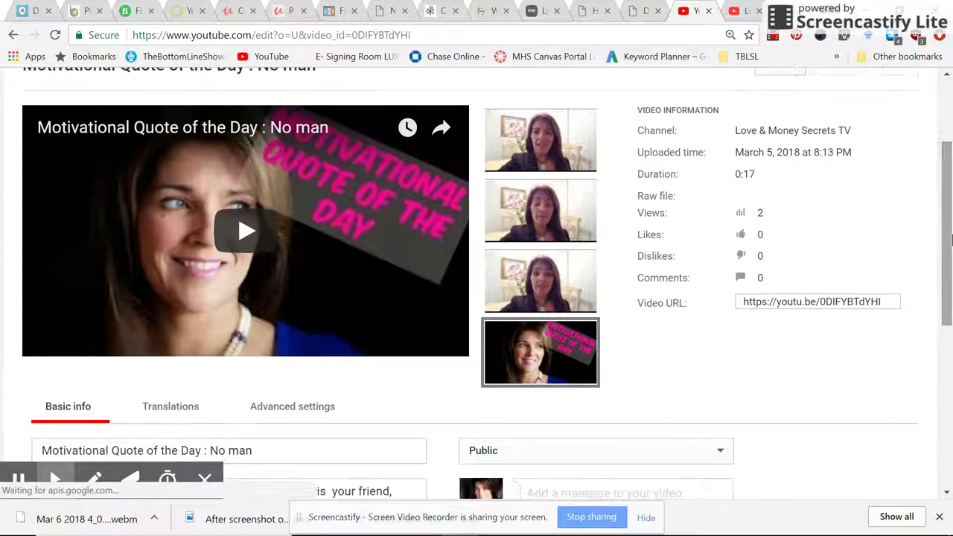
{"action": "mouse_move", "coordinate": [579, 399]}
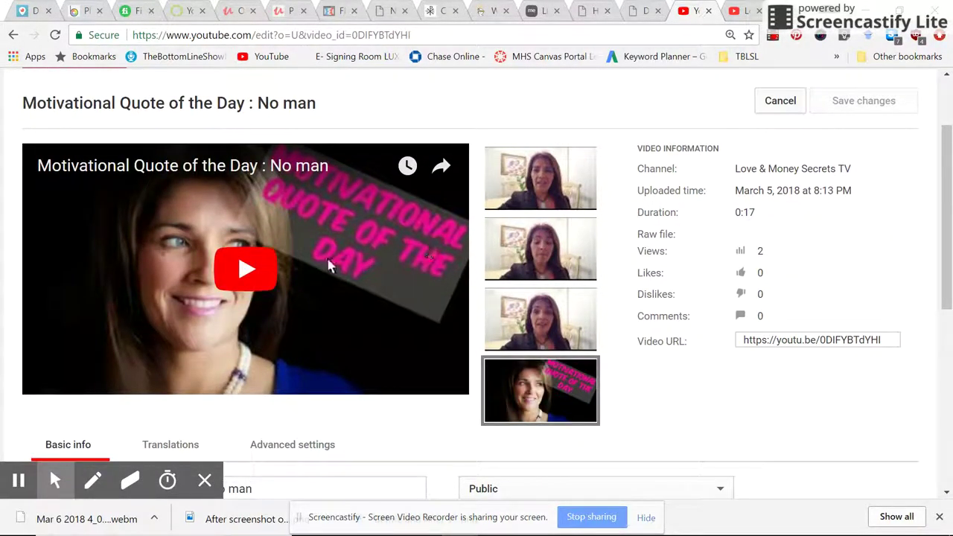
Step: Replace the video's custom thumbnail with MOTIVATIONAL MONDAY QUOTES REVISED.jpg from the YT Video Thumbnails folder
{"action": "left_click", "coordinate": [551, 406]}
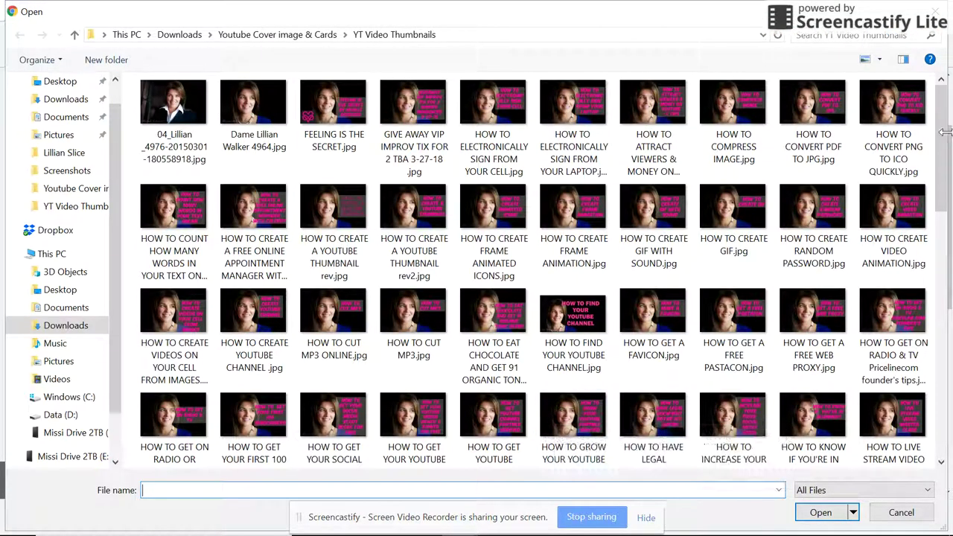
{"action": "left_click_drag", "start_coordinate": [941, 138], "coordinate": [947, 399]}
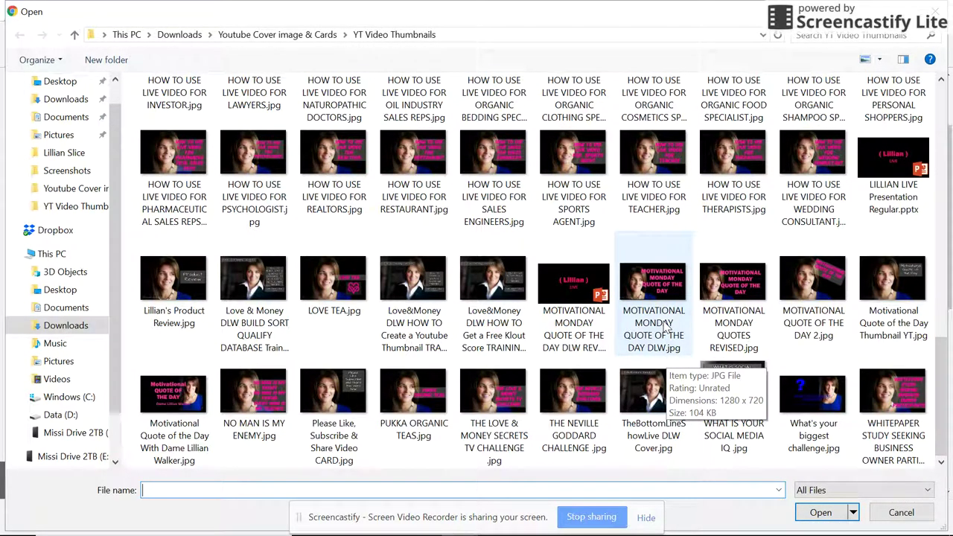
{"action": "left_click", "coordinate": [665, 328]}
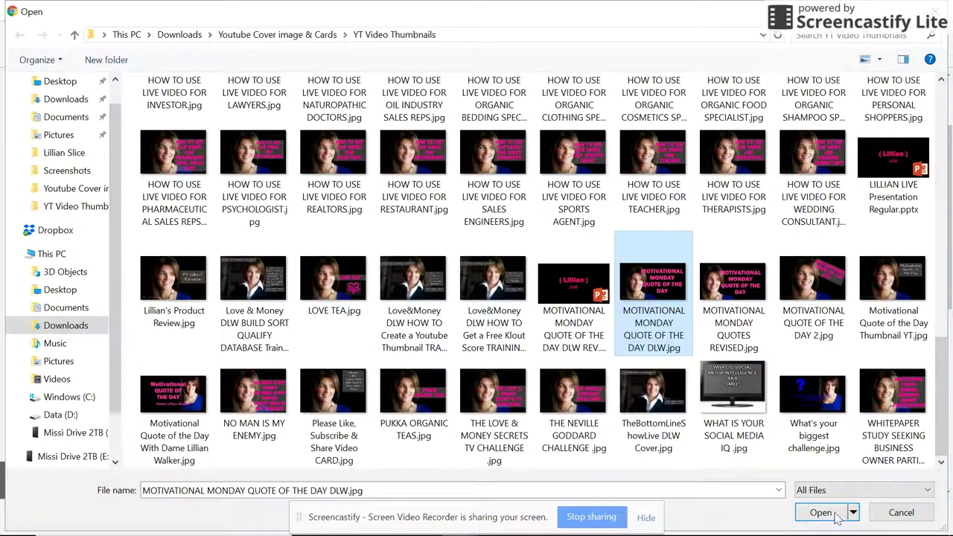
{"action": "left_click", "coordinate": [737, 321]}
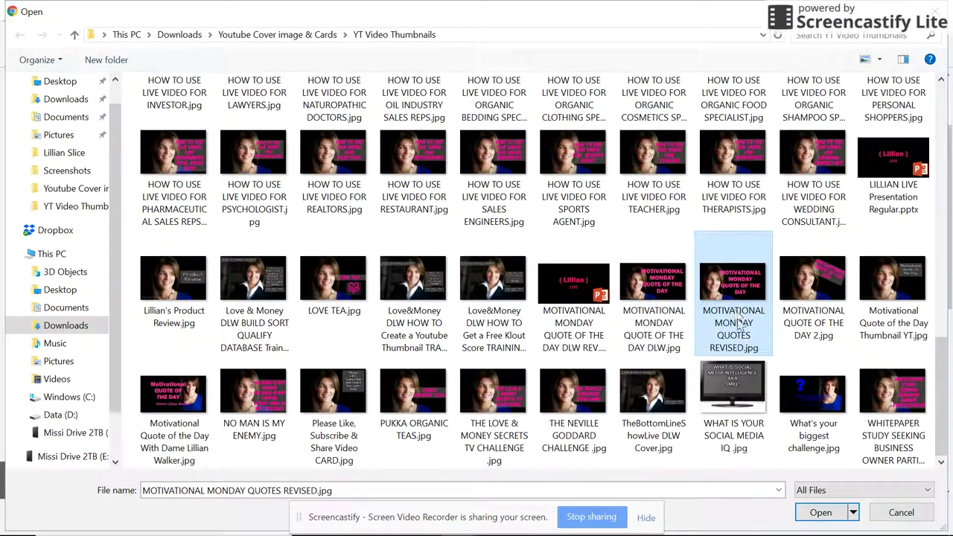
{"action": "left_click", "coordinate": [819, 513]}
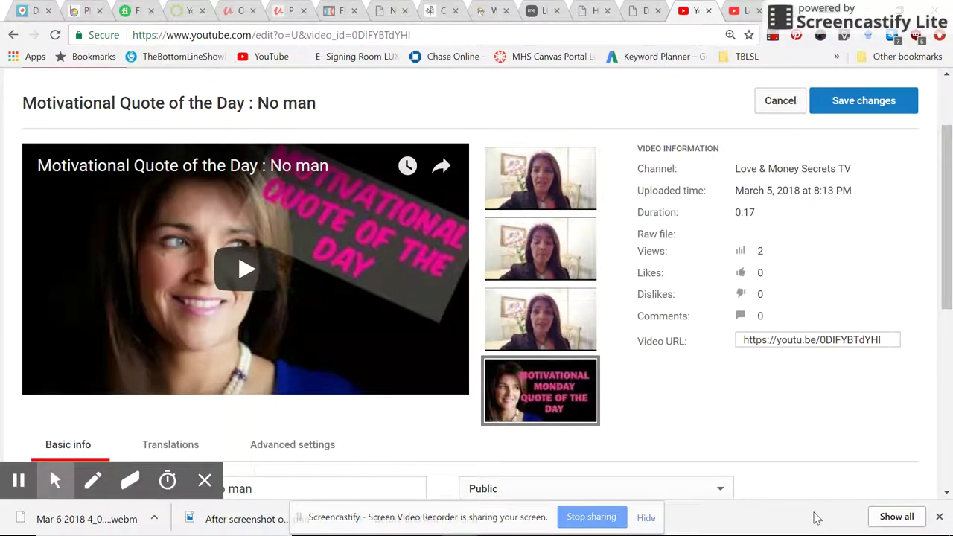
Step: Save the video edits so the pink Motivational Monday thumbnail is kept
{"action": "left_click", "coordinate": [879, 104]}
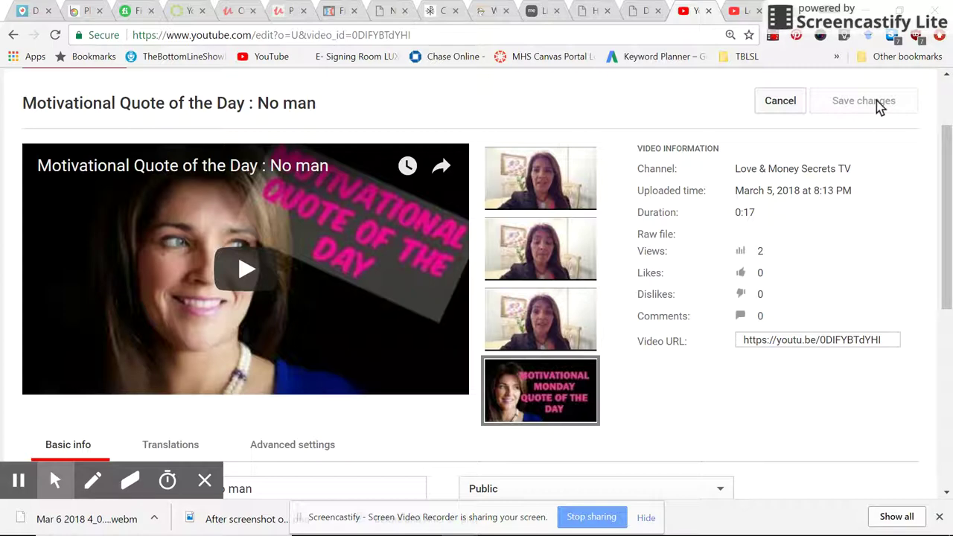
{"action": "left_click_drag", "start_coordinate": [947, 158], "coordinate": [948, 197]}
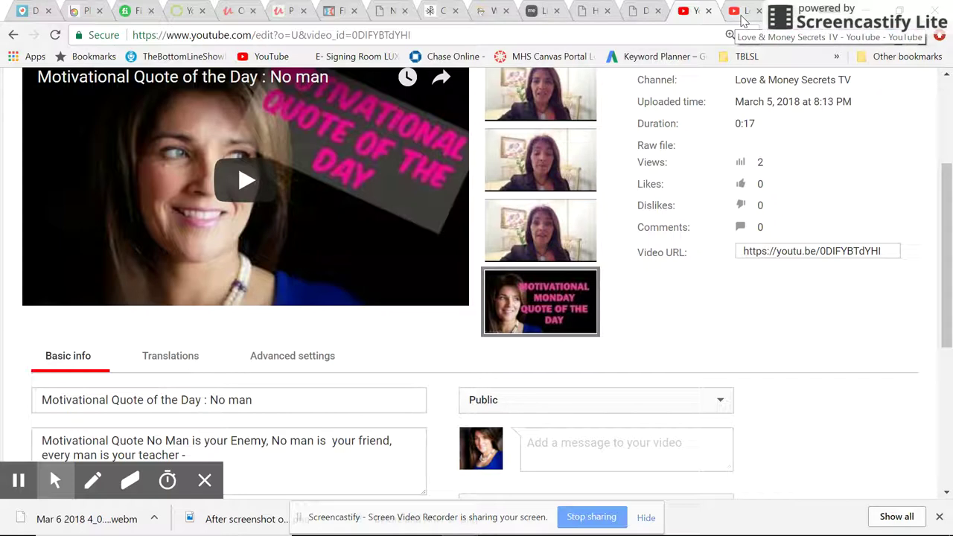
Step: Switch to the Love & Money Secrets TV channel home page
{"action": "left_click", "coordinate": [743, 15]}
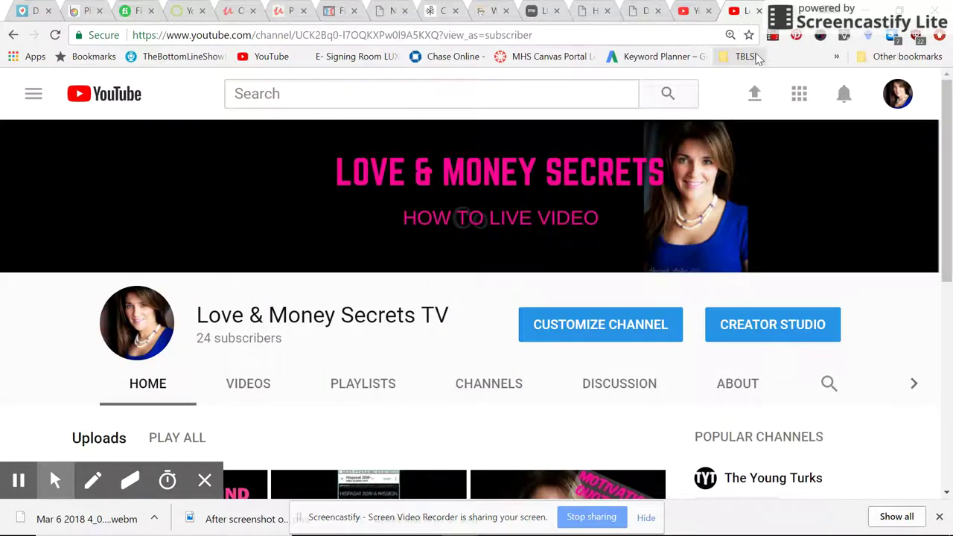